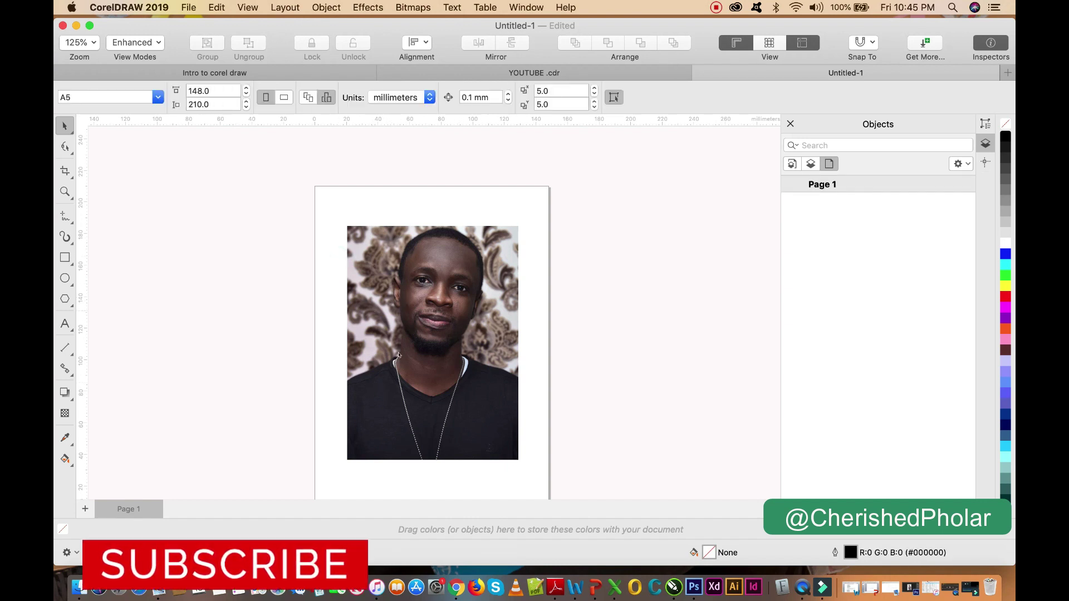
- Zoom in on the portrait photo and bring up the Freehand tool's flyout of line tools
{"action": "scroll", "coordinate": [433, 298], "scroll_direction": "up", "scroll_amount": 3}
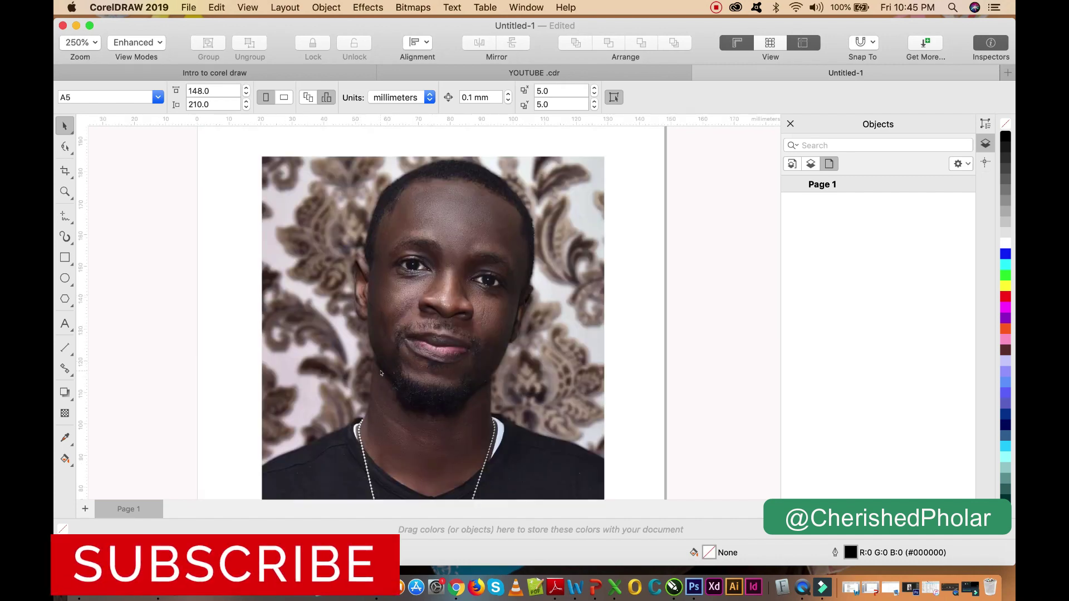
{"action": "scroll", "coordinate": [380, 373], "scroll_direction": "up", "scroll_amount": 1}
{"action": "scroll", "coordinate": [378, 321], "scroll_direction": "down", "scroll_amount": 3}
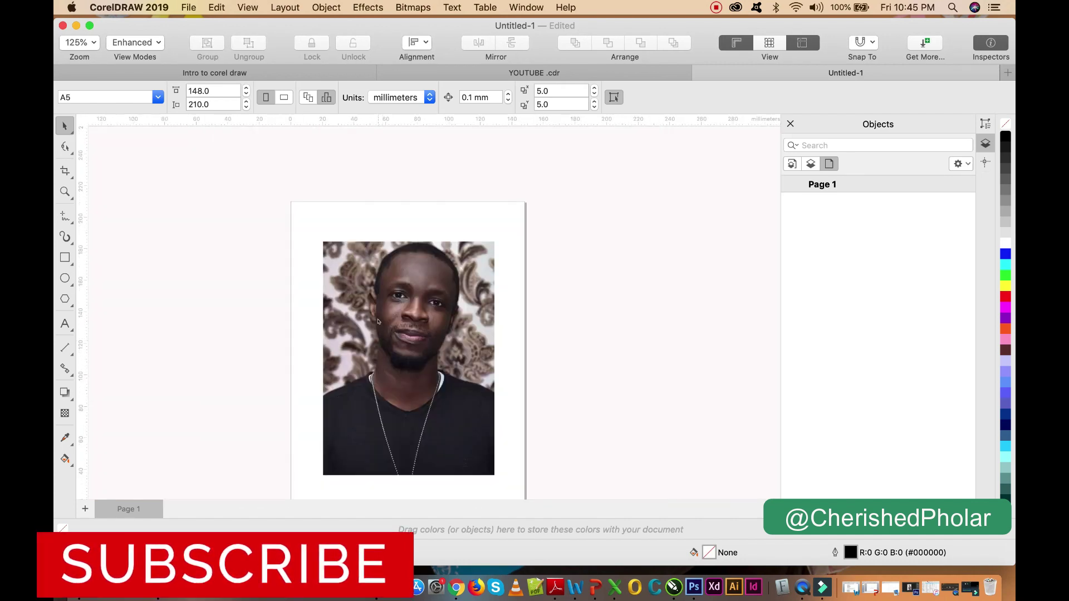
{"action": "scroll", "coordinate": [378, 321], "scroll_direction": "up", "scroll_amount": 3}
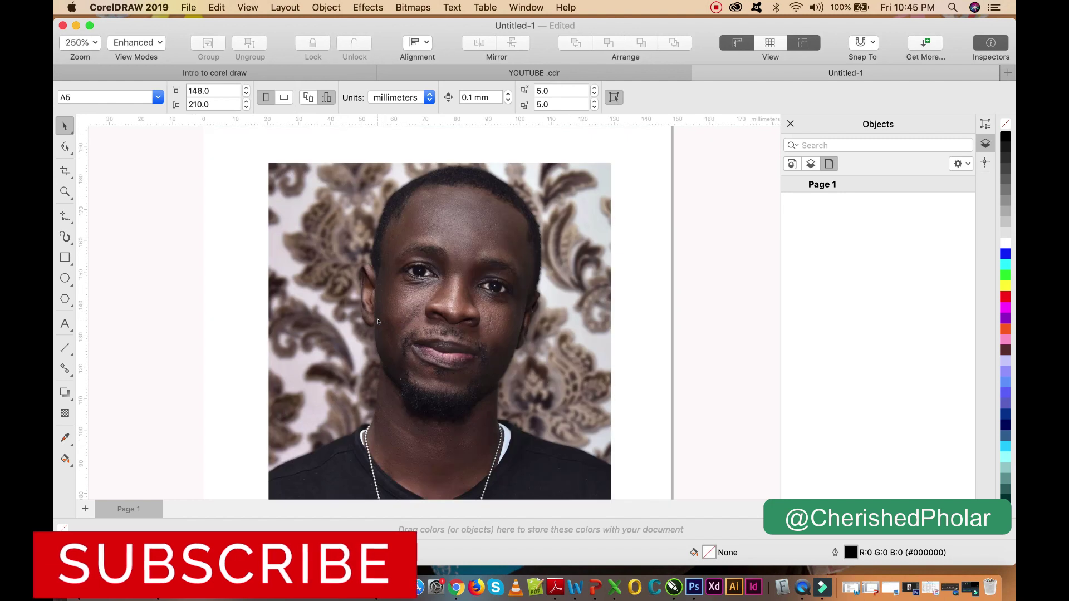
{"action": "left_click", "coordinate": [72, 223]}
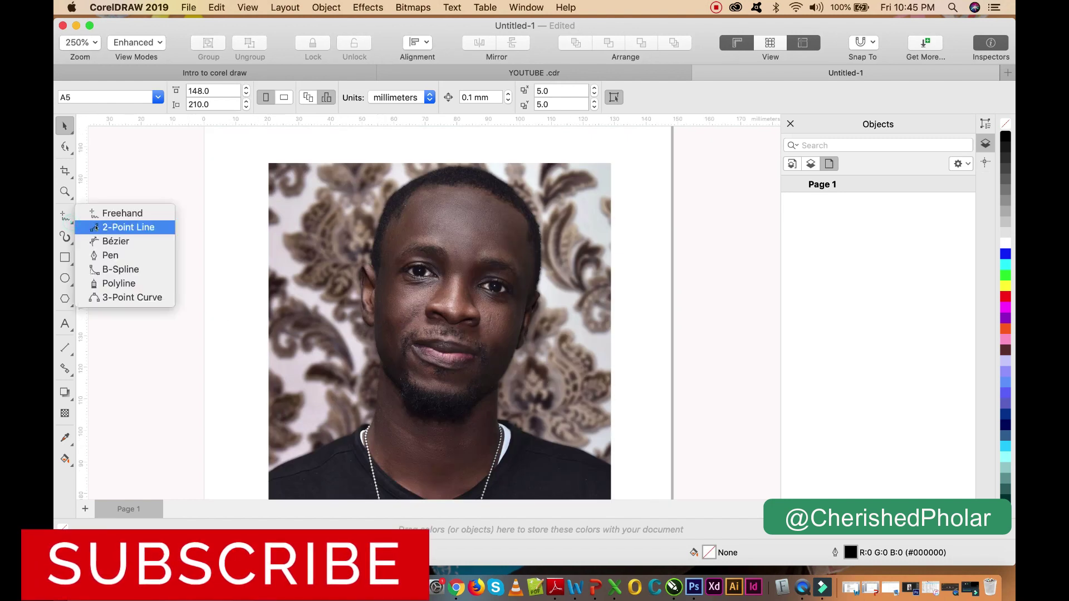
- With 2-Point Line, draw the first segment along the left shoulder edge to the collar
{"action": "left_click", "coordinate": [129, 227]}
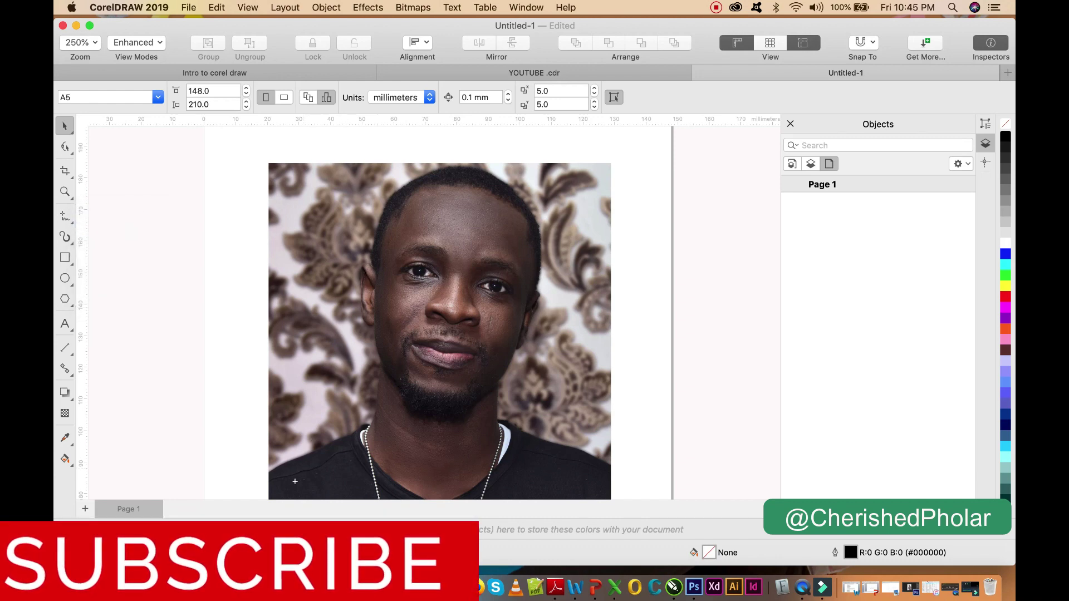
{"action": "scroll", "coordinate": [294, 473], "scroll_direction": "up", "scroll_amount": 5}
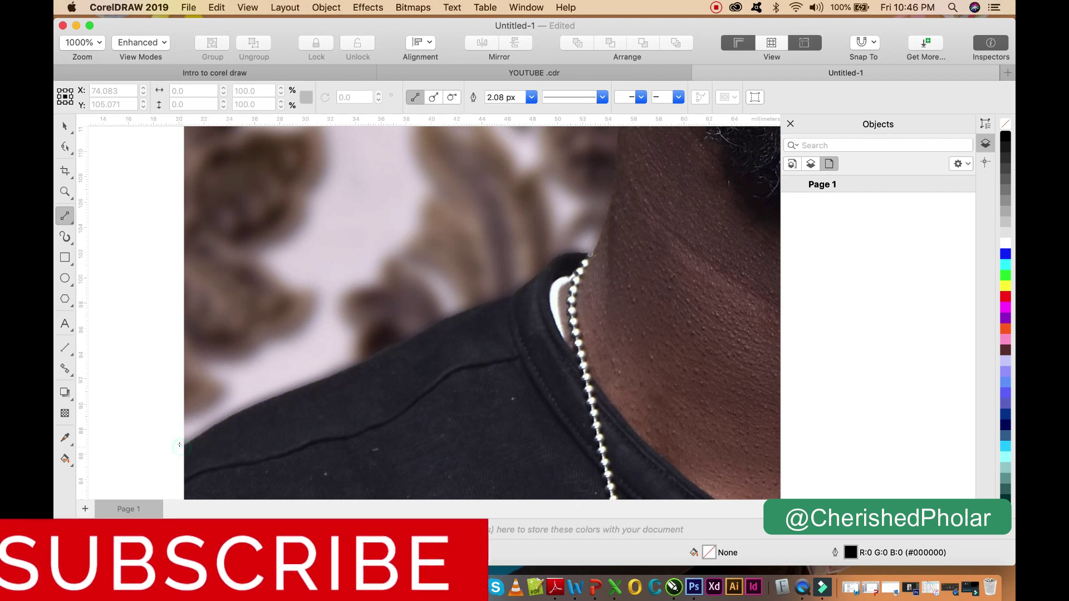
{"action": "mouse_move", "coordinate": [183, 446]}
{"action": "left_mouse_down"}
{"action": "mouse_move", "coordinate": [309, 377]}
{"action": "mouse_move", "coordinate": [305, 386]}
{"action": "mouse_move", "coordinate": [515, 291]}
{"action": "mouse_move", "coordinate": [563, 251]}
{"action": "left_mouse_up"}
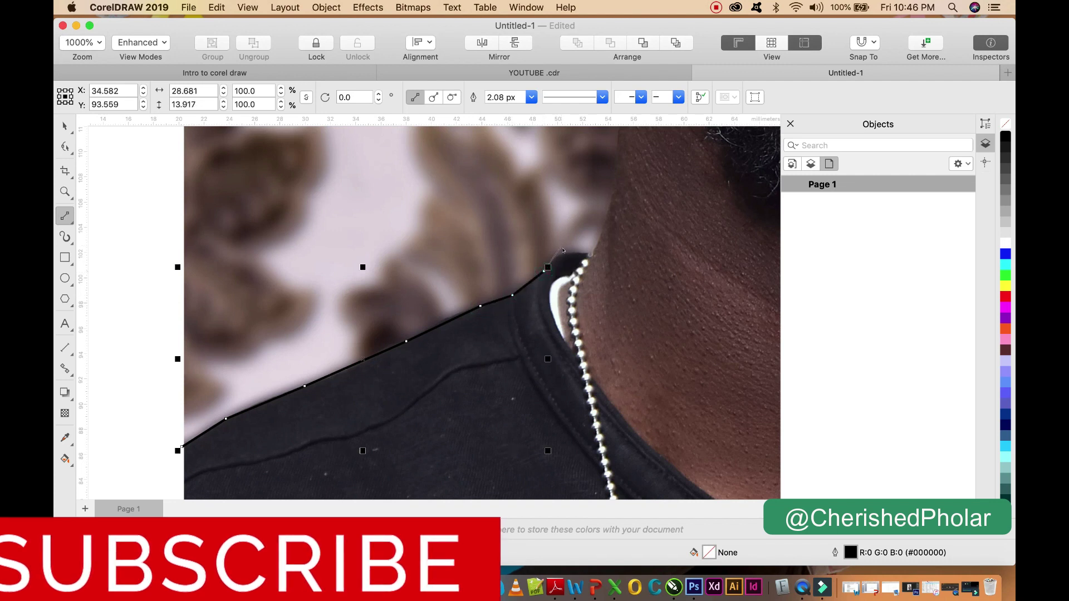
- Fix the shoulder line at the collar and add points up the jawline to the ear
{"action": "left_click", "coordinate": [592, 254]}
{"action": "scroll", "coordinate": [526, 313], "scroll_direction": "down", "scroll_amount": 4}
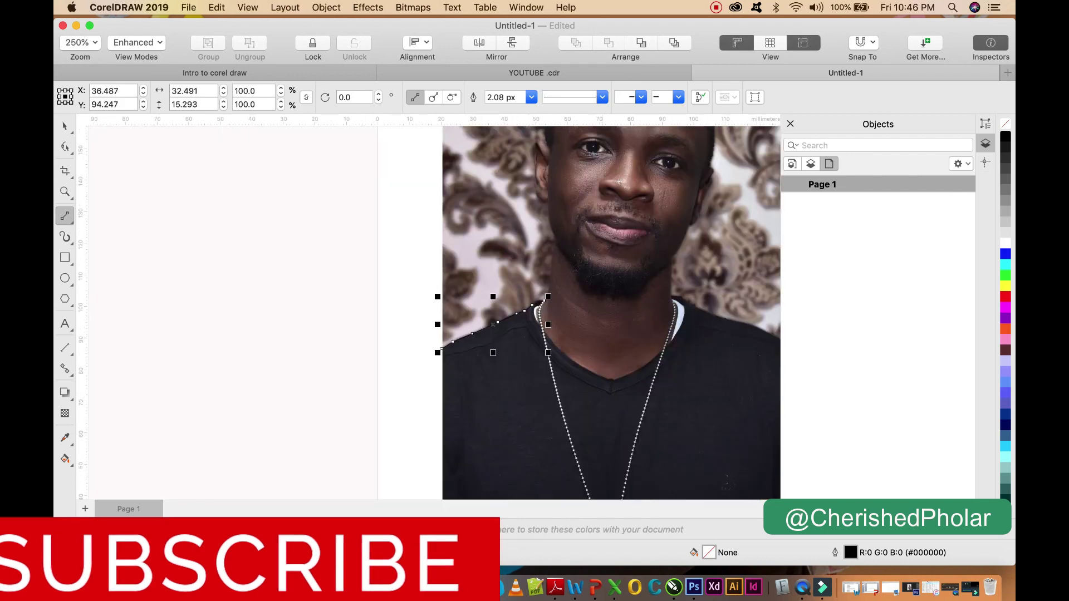
{"action": "scroll", "coordinate": [551, 285], "scroll_direction": "up", "scroll_amount": 2}
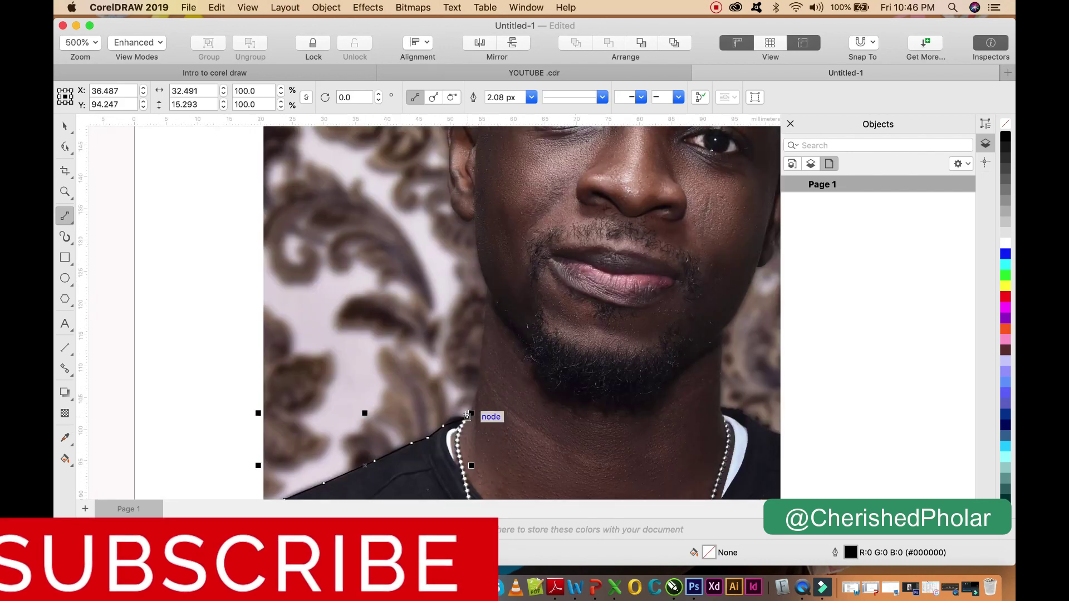
{"action": "left_click", "coordinate": [482, 379]}
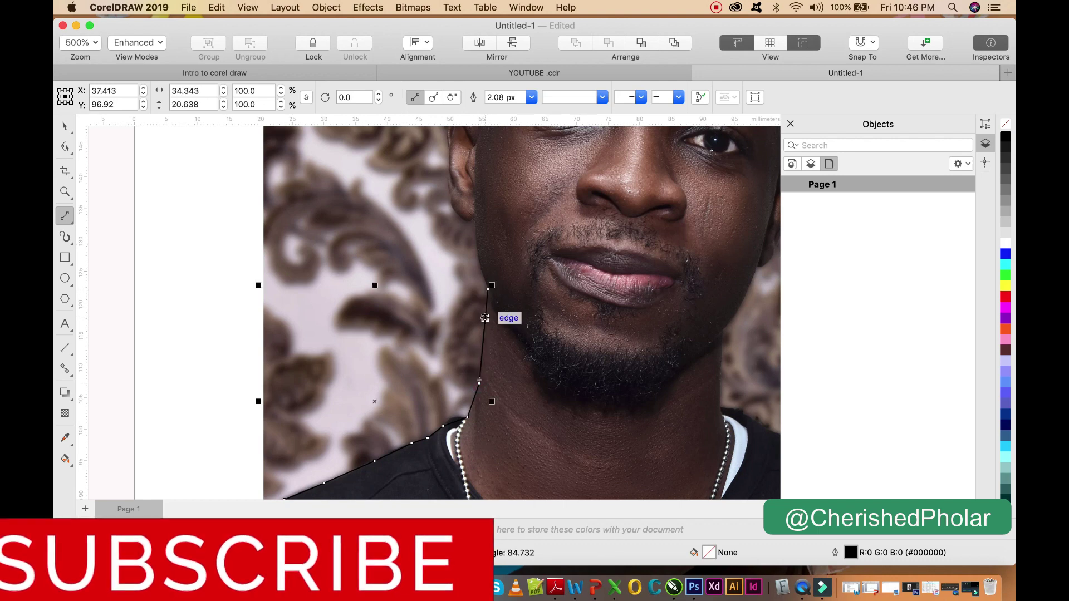
{"action": "scroll", "coordinate": [490, 311], "scroll_direction": "down", "scroll_amount": 2}
{"action": "left_click", "coordinate": [490, 289]}
{"action": "scroll", "coordinate": [460, 393], "scroll_direction": "up", "scroll_amount": 2}
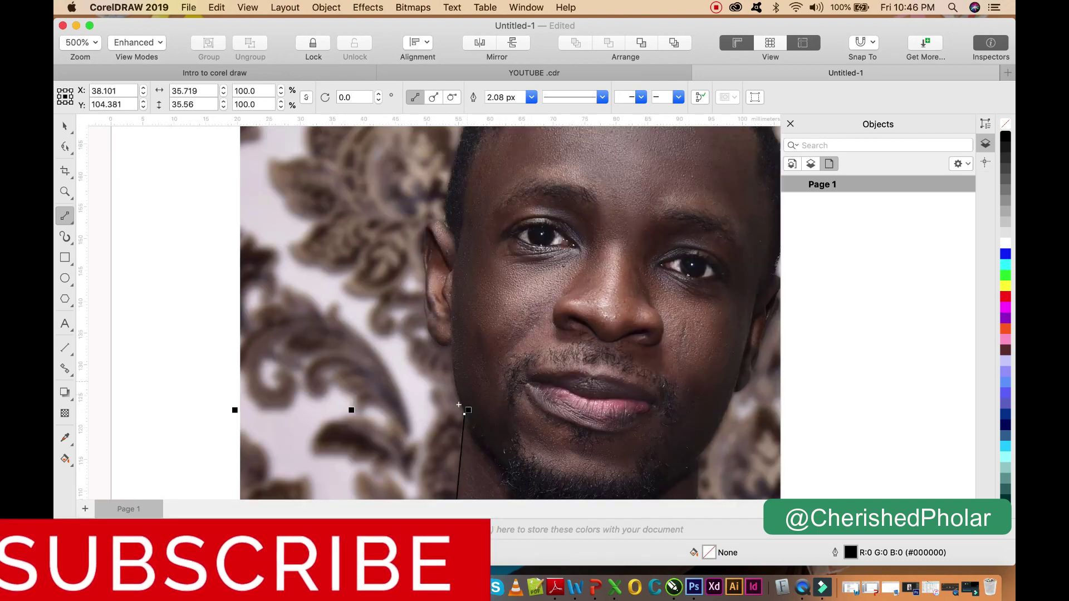
{"action": "left_click", "coordinate": [465, 414]}
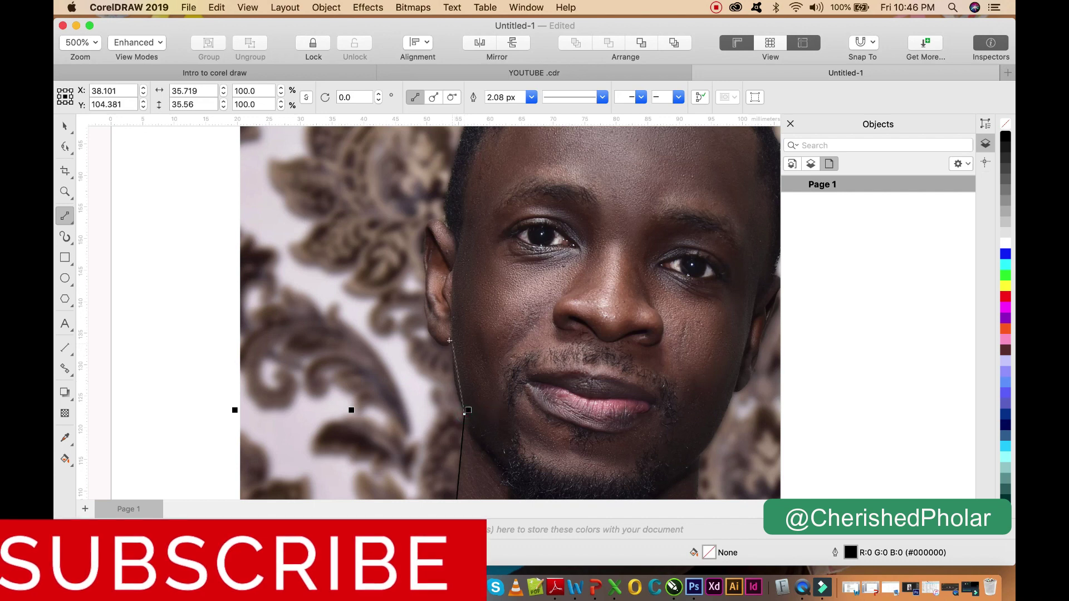
{"action": "left_click", "coordinate": [450, 343]}
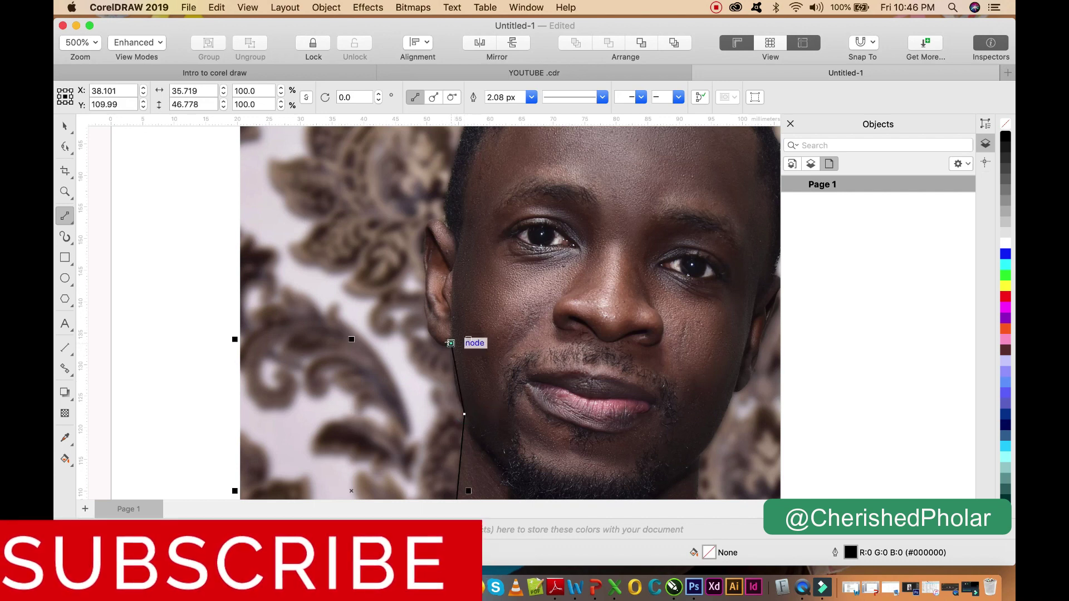
{"action": "left_click", "coordinate": [428, 331]}
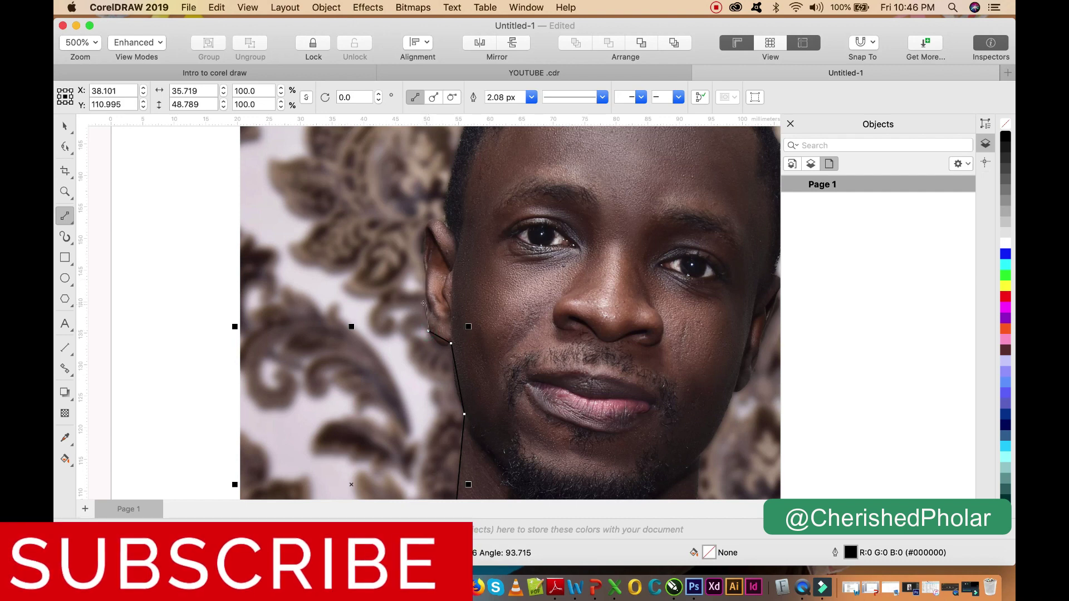
- Trace points up the ear's outer rim and over its top to the hairline
{"action": "left_click", "coordinate": [425, 304]}
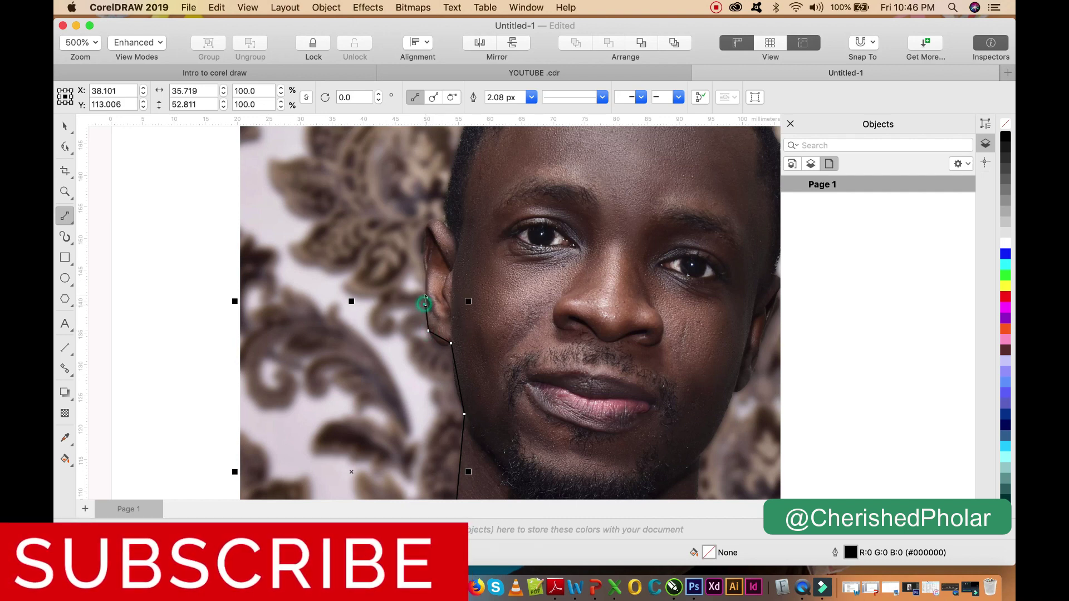
{"action": "left_click", "coordinate": [424, 296]}
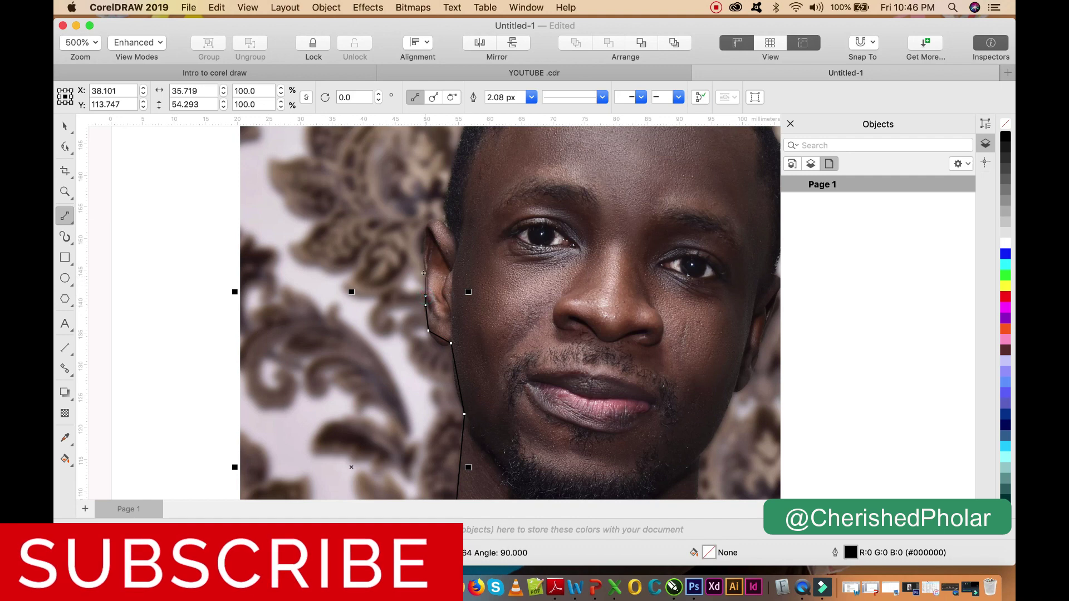
{"action": "left_click", "coordinate": [424, 275]}
{"action": "scroll", "coordinate": [426, 283], "scroll_direction": "up", "scroll_amount": 5}
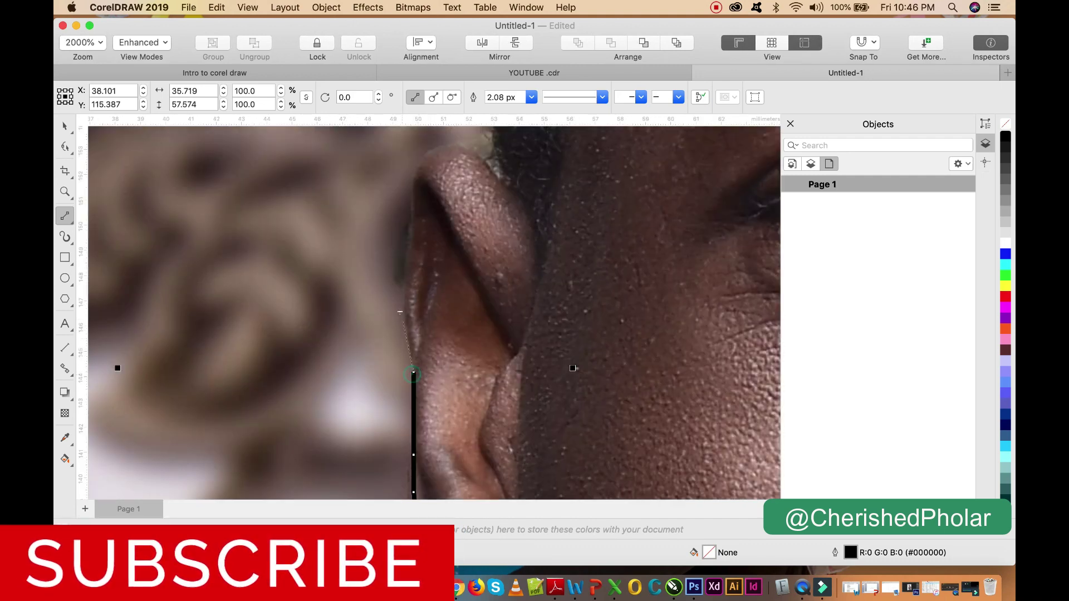
{"action": "left_click", "coordinate": [402, 313]}
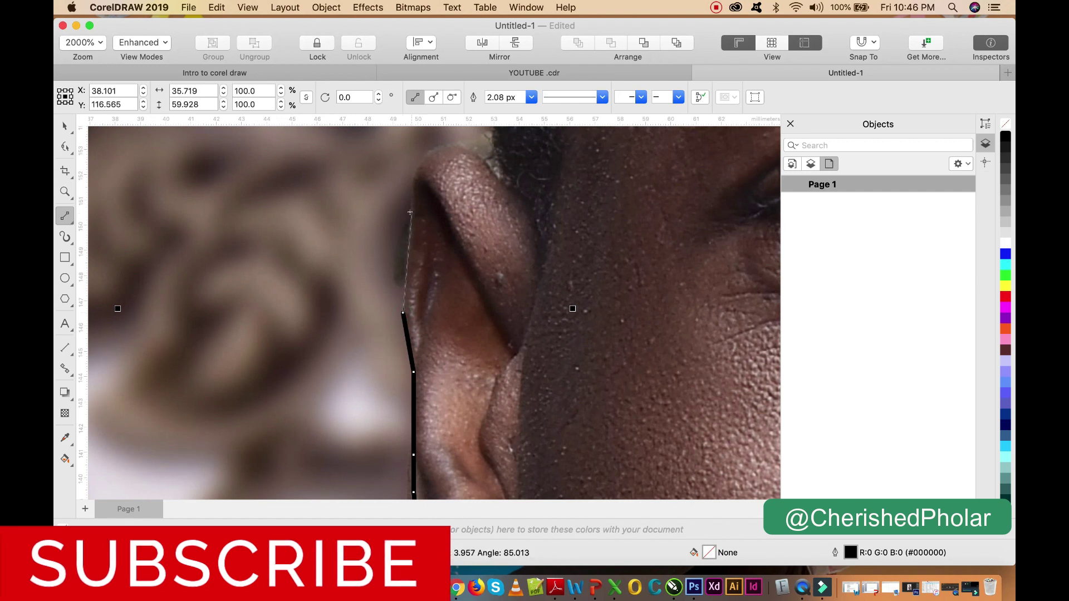
{"action": "left_click", "coordinate": [411, 221]}
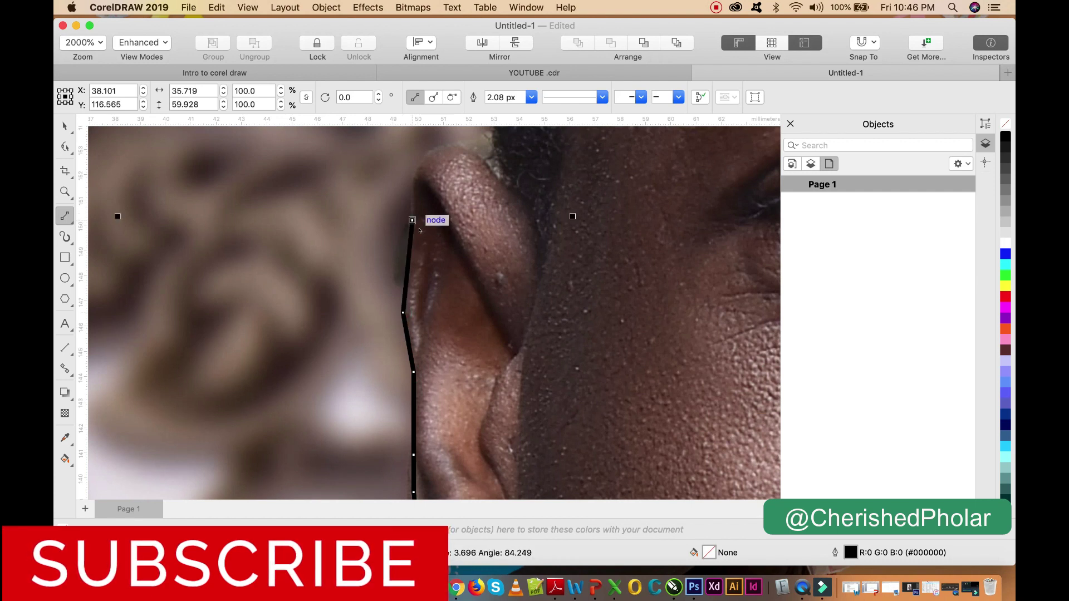
{"action": "left_click", "coordinate": [414, 174]}
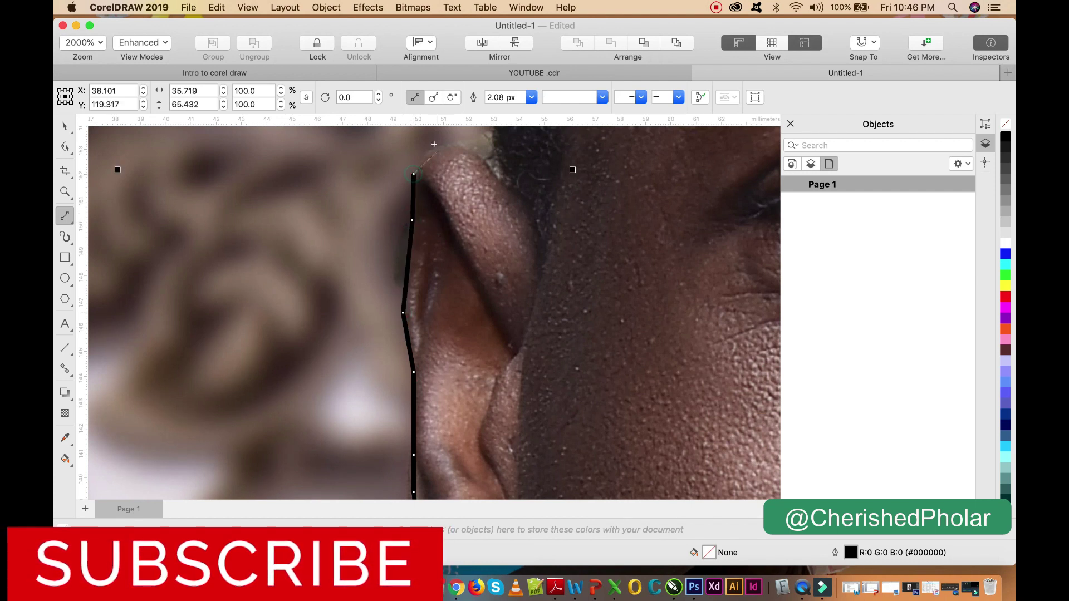
{"action": "left_click", "coordinate": [434, 148]}
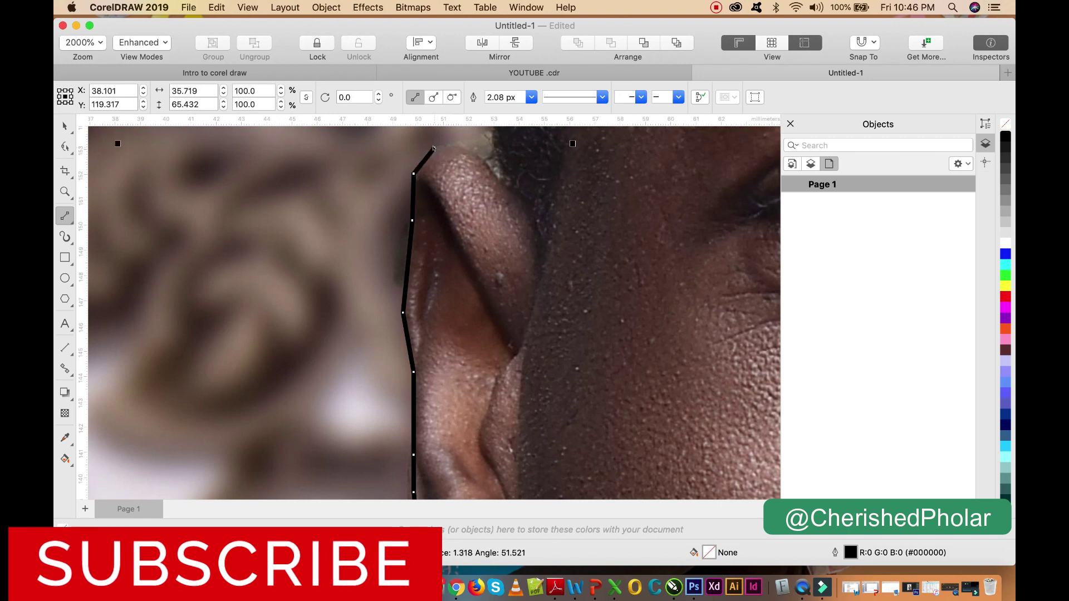
{"action": "left_click", "coordinate": [467, 148]}
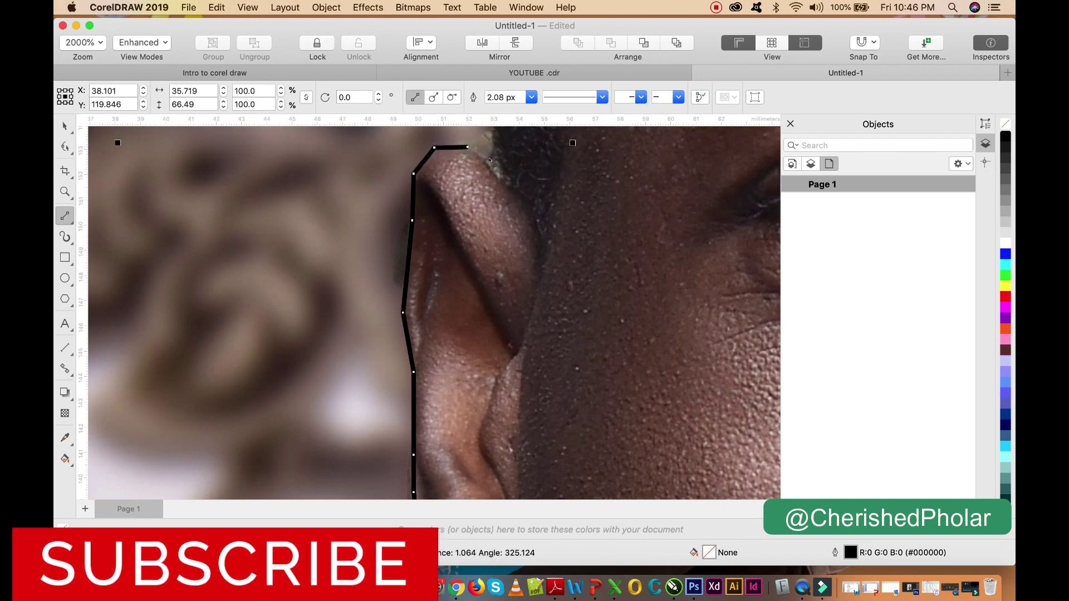
{"action": "scroll", "coordinate": [440, 227], "scroll_direction": "down", "scroll_amount": 4}
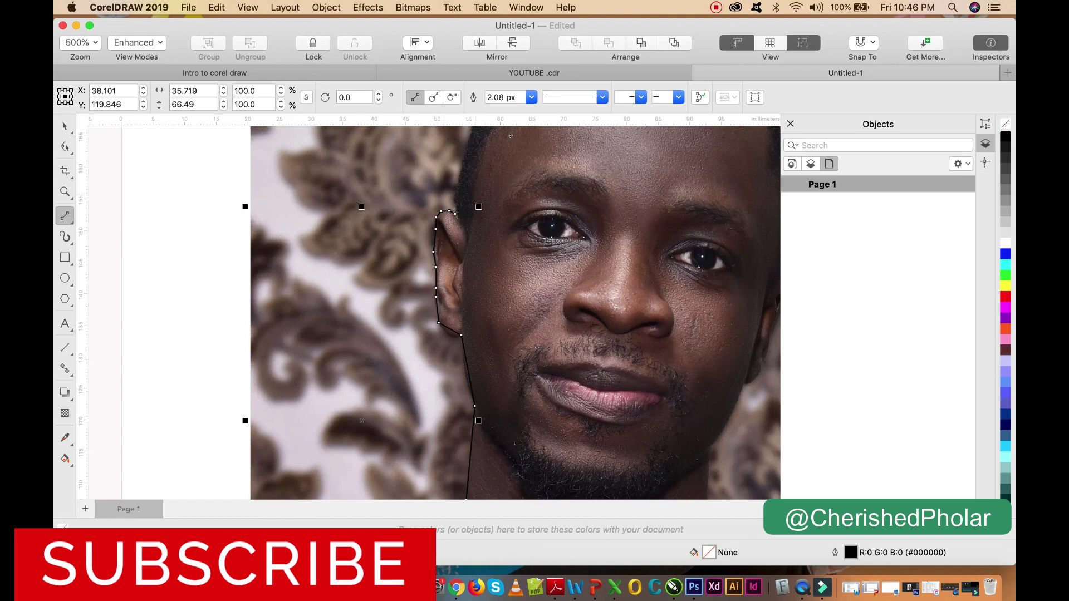
- Add outline points from the ear top up the head to the hair edge
{"action": "scroll", "coordinate": [497, 185], "scroll_direction": "down", "scroll_amount": 5}
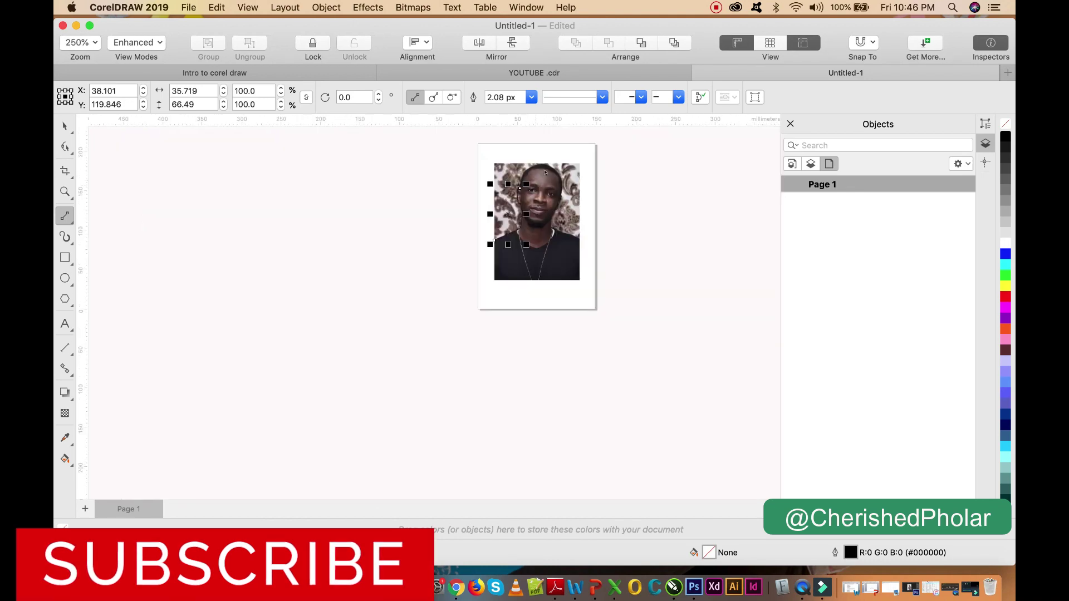
{"action": "scroll", "coordinate": [496, 199], "scroll_direction": "up", "scroll_amount": 5}
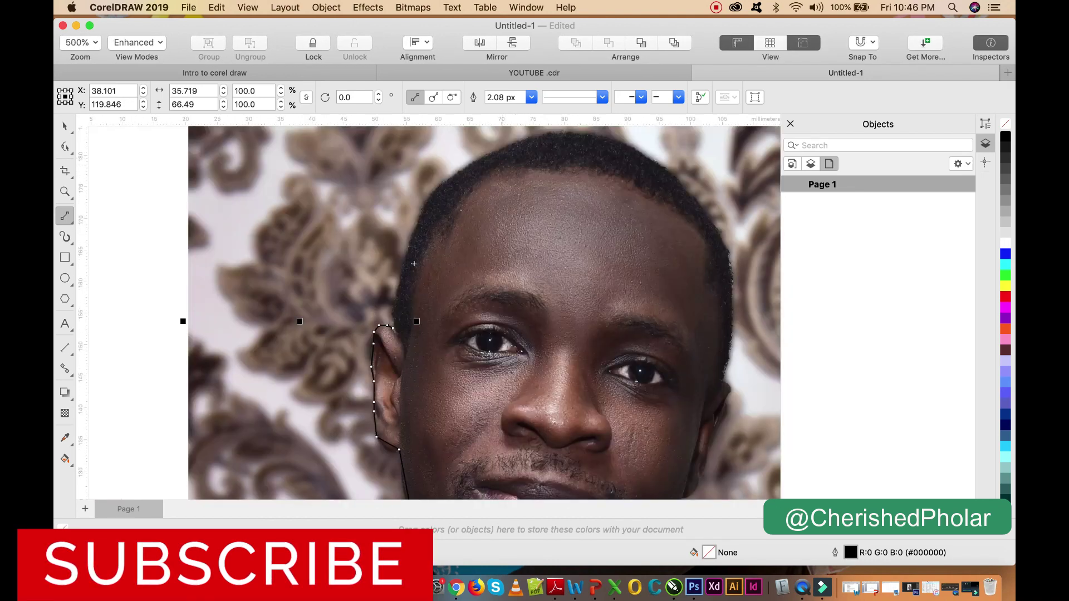
{"action": "scroll", "coordinate": [397, 290], "scroll_direction": "up", "scroll_amount": 2}
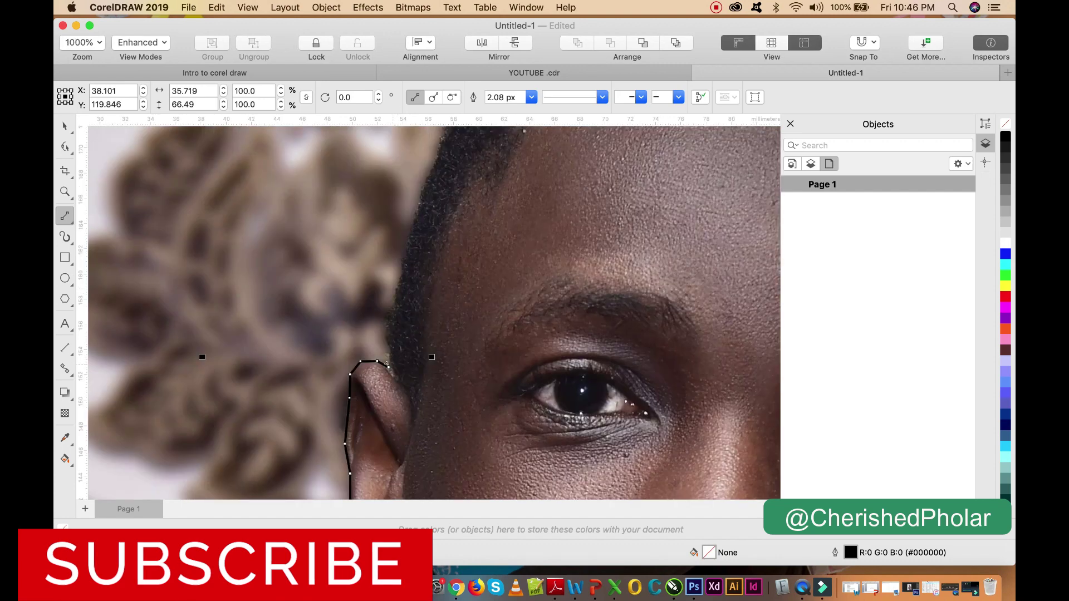
{"action": "left_click", "coordinate": [390, 353]}
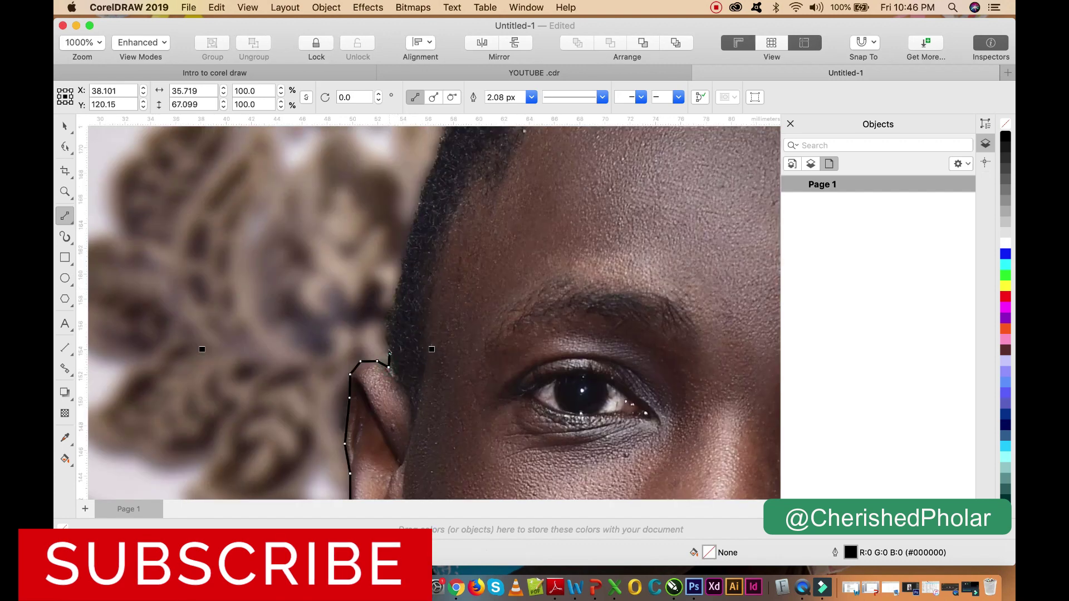
{"action": "left_click", "coordinate": [384, 318]}
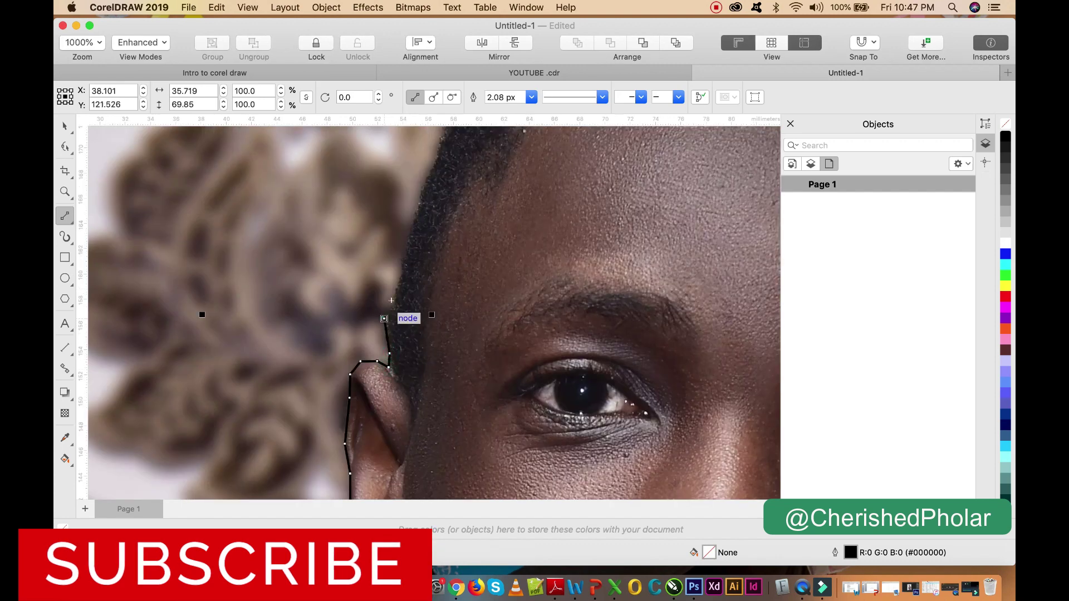
{"action": "left_click", "coordinate": [396, 296]}
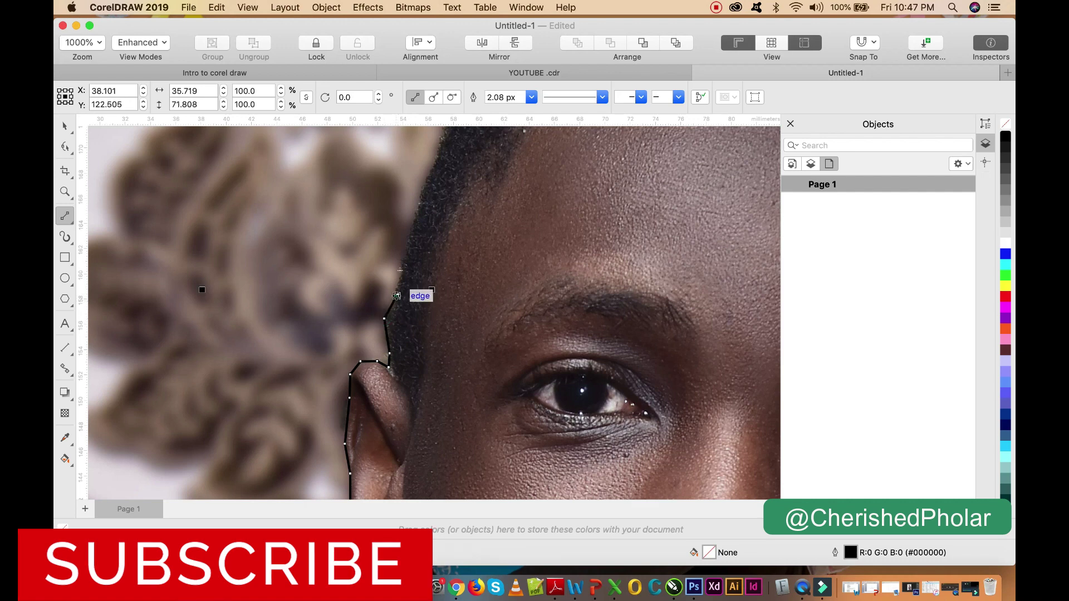
{"action": "left_click", "coordinate": [414, 206]}
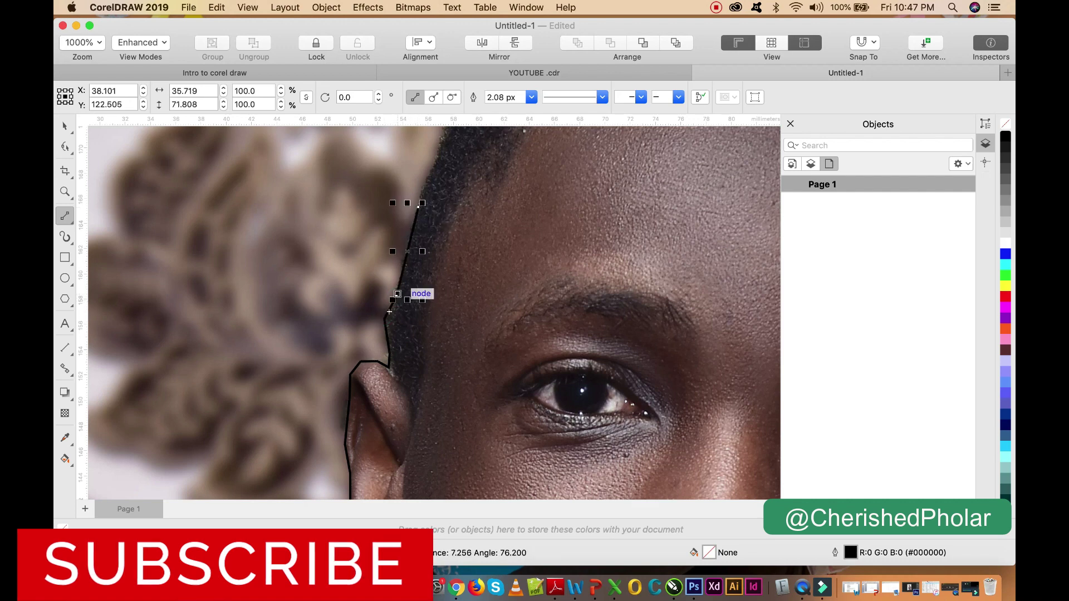
{"action": "scroll", "coordinate": [429, 265], "scroll_direction": "down", "scroll_amount": 2}
{"action": "scroll", "coordinate": [432, 259], "scroll_direction": "down", "scroll_amount": 3}
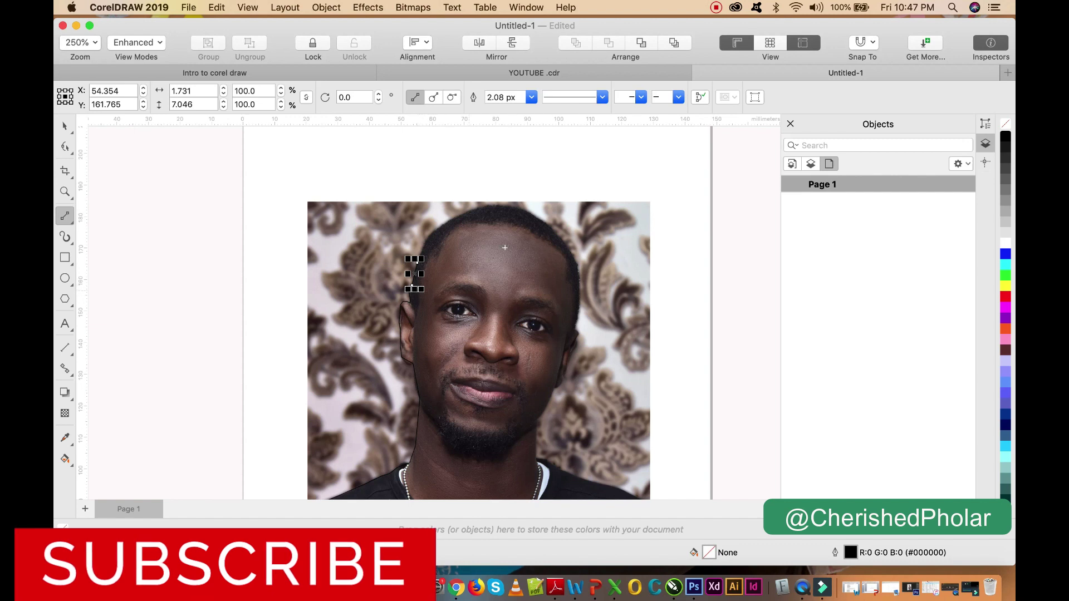
- Draw the next outline segment stretching up along the hair edge
{"action": "left_click", "coordinate": [716, 7]}
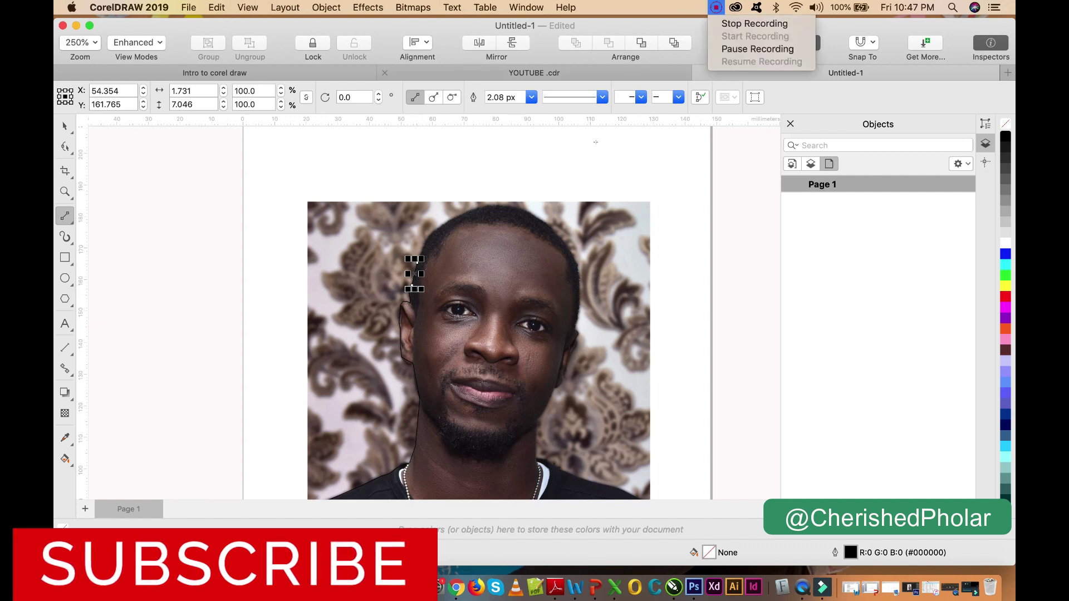
{"action": "left_click", "coordinate": [752, 45]}
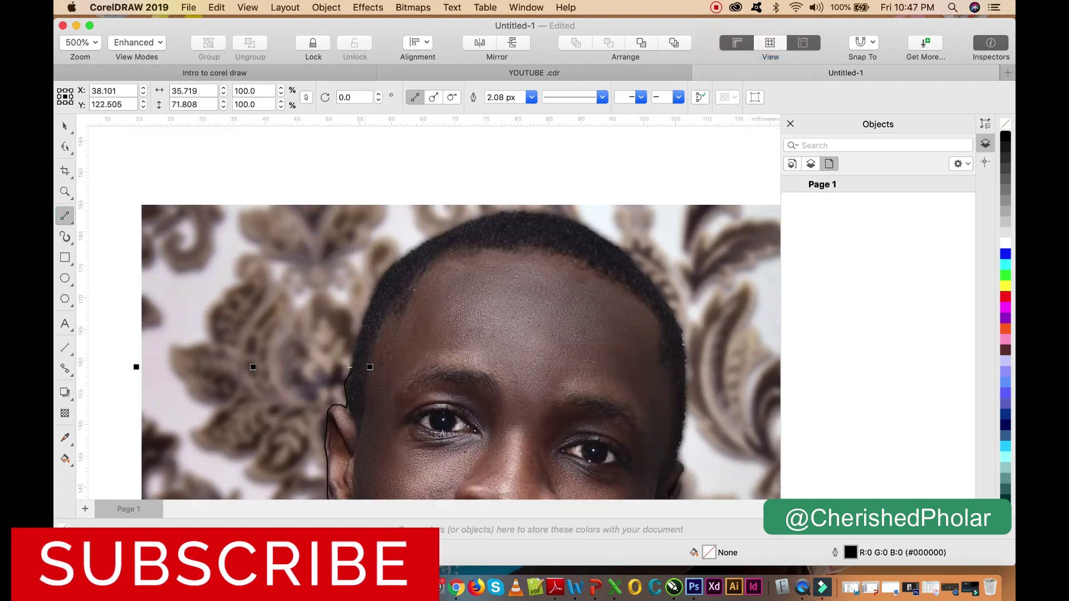
{"action": "scroll", "coordinate": [350, 367], "scroll_direction": "up", "scroll_amount": 2}
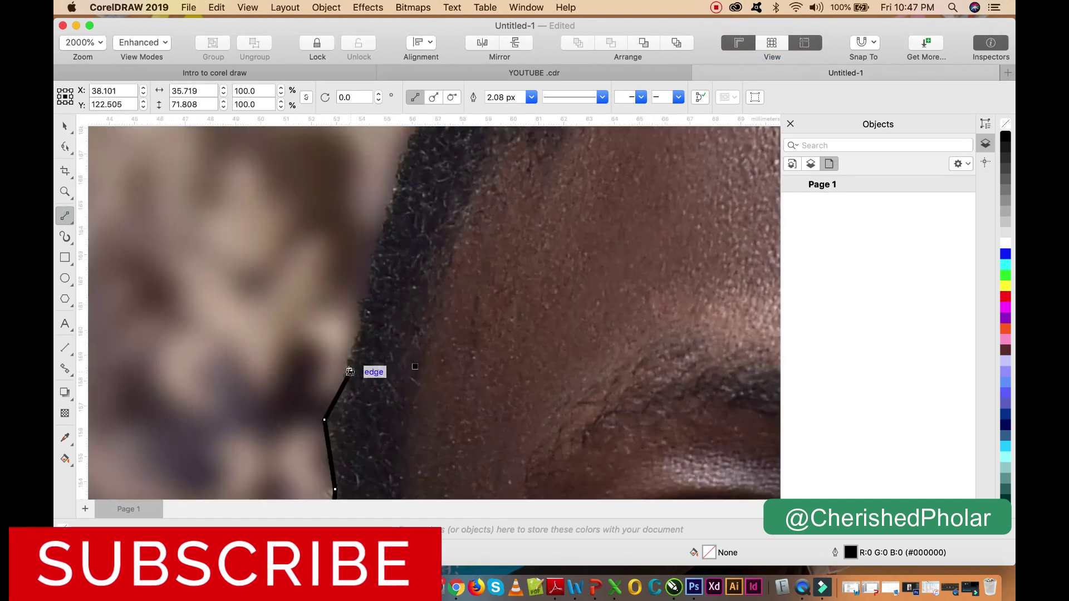
{"action": "left_click_drag", "start_coordinate": [350, 371], "coordinate": [398, 183]}
{"action": "scroll", "coordinate": [364, 252], "scroll_direction": "down", "scroll_amount": 4}
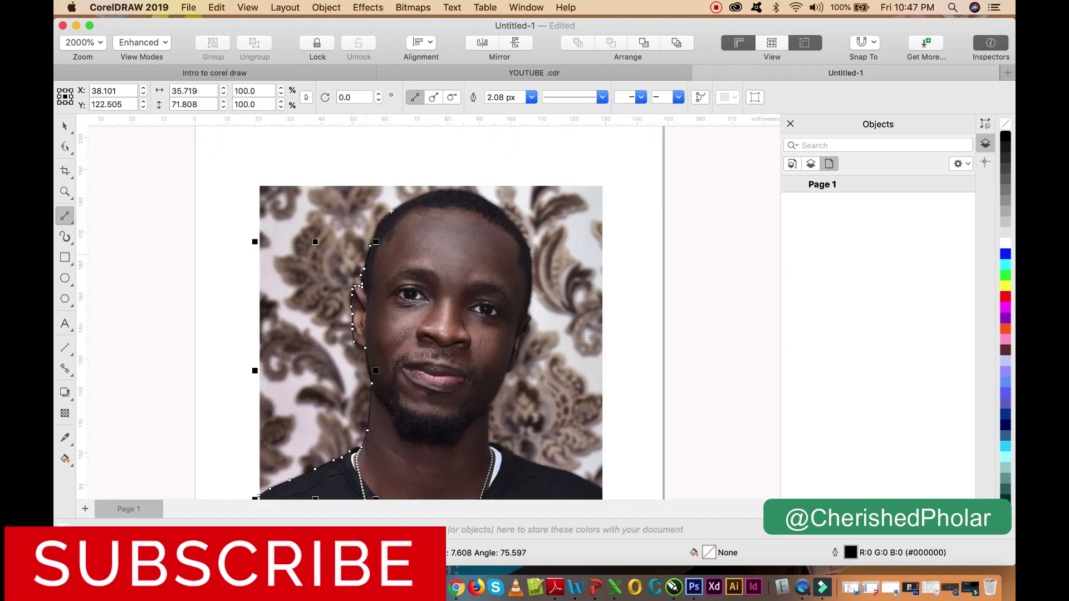
{"action": "scroll", "coordinate": [388, 205], "scroll_direction": "up", "scroll_amount": 1}
{"action": "scroll", "coordinate": [389, 205], "scroll_direction": "up", "scroll_amount": 2}
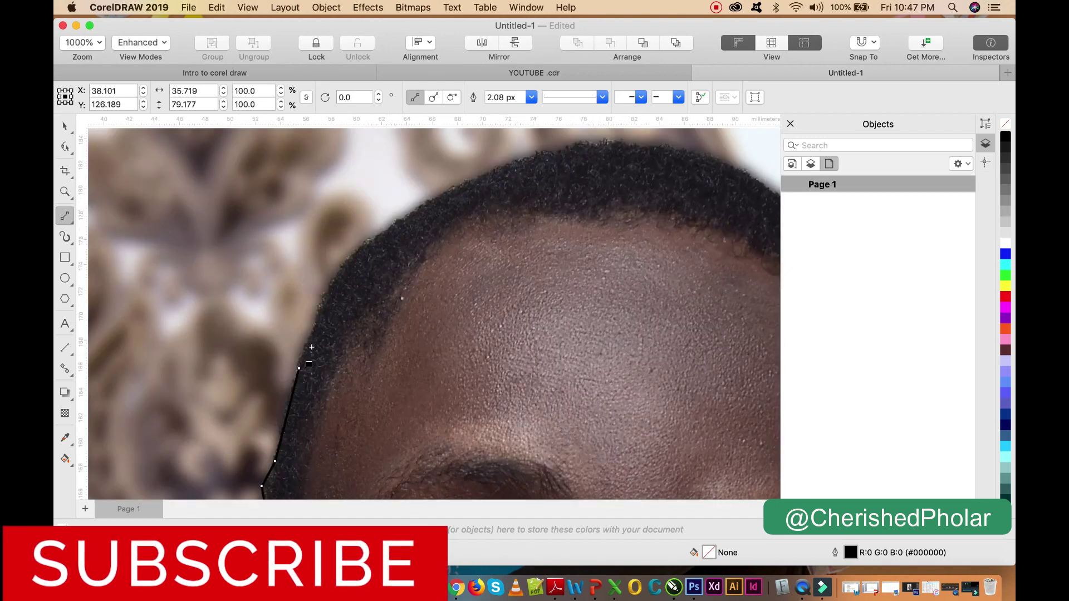
- Continue the outline up the side of the hair, over the top and across the crown
{"action": "left_click", "coordinate": [299, 368]}
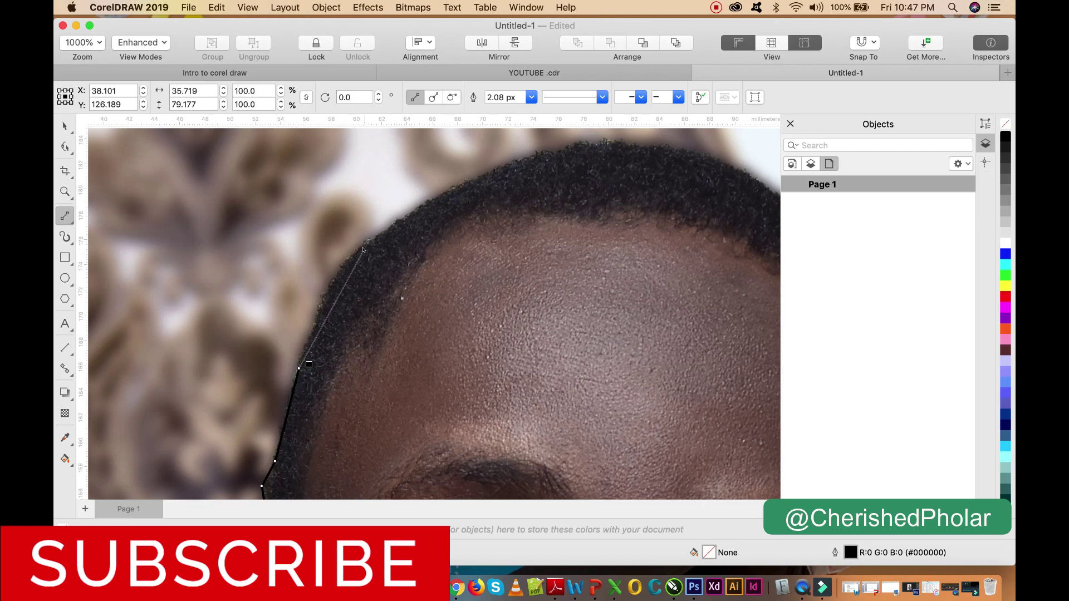
{"action": "left_click", "coordinate": [365, 249]}
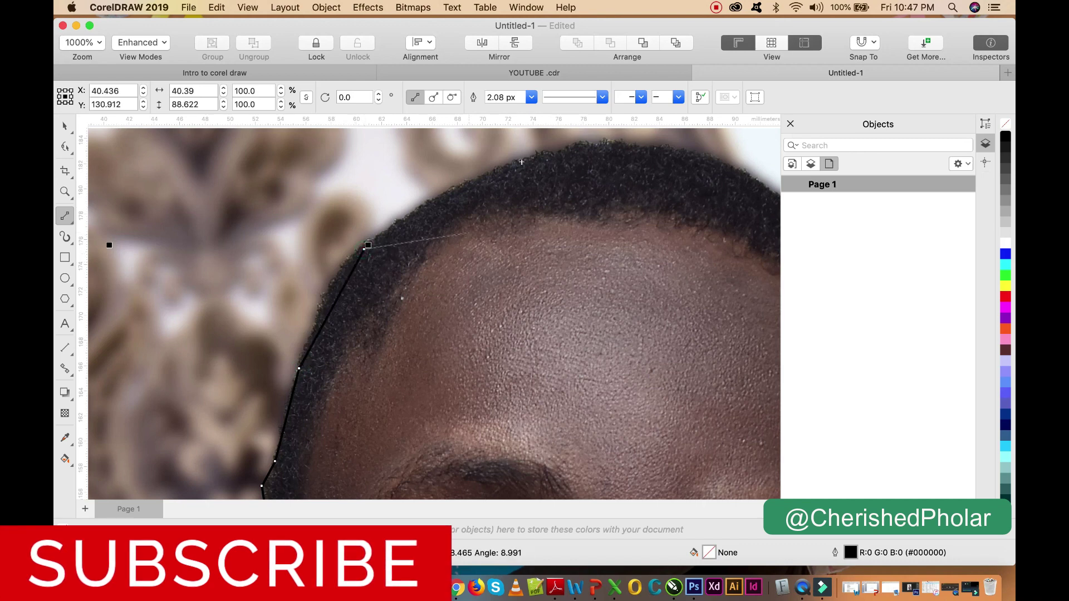
{"action": "left_click", "coordinate": [544, 148]}
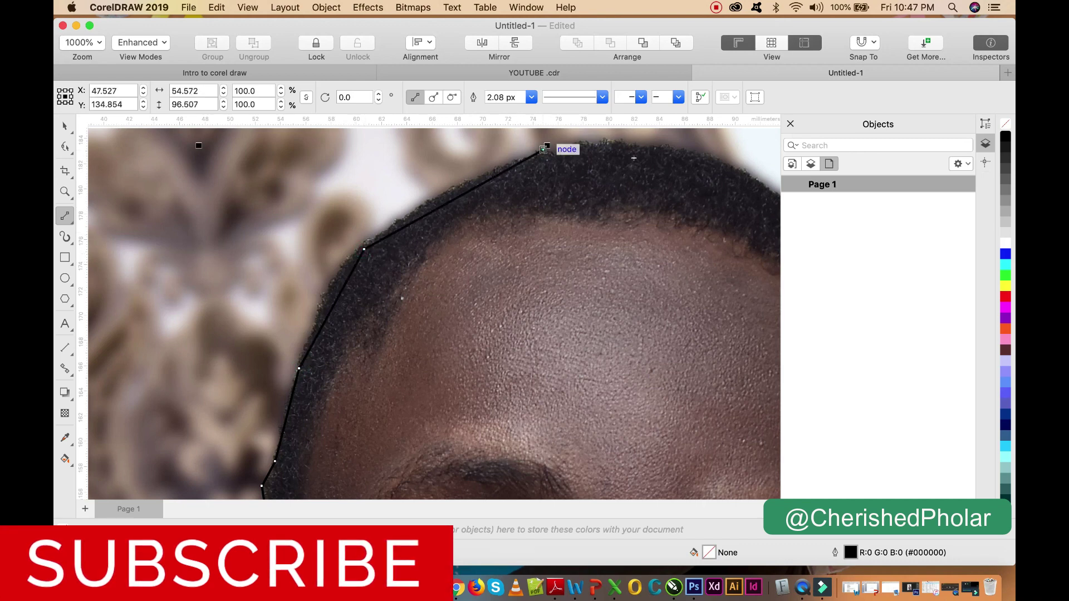
{"action": "left_click", "coordinate": [743, 172]}
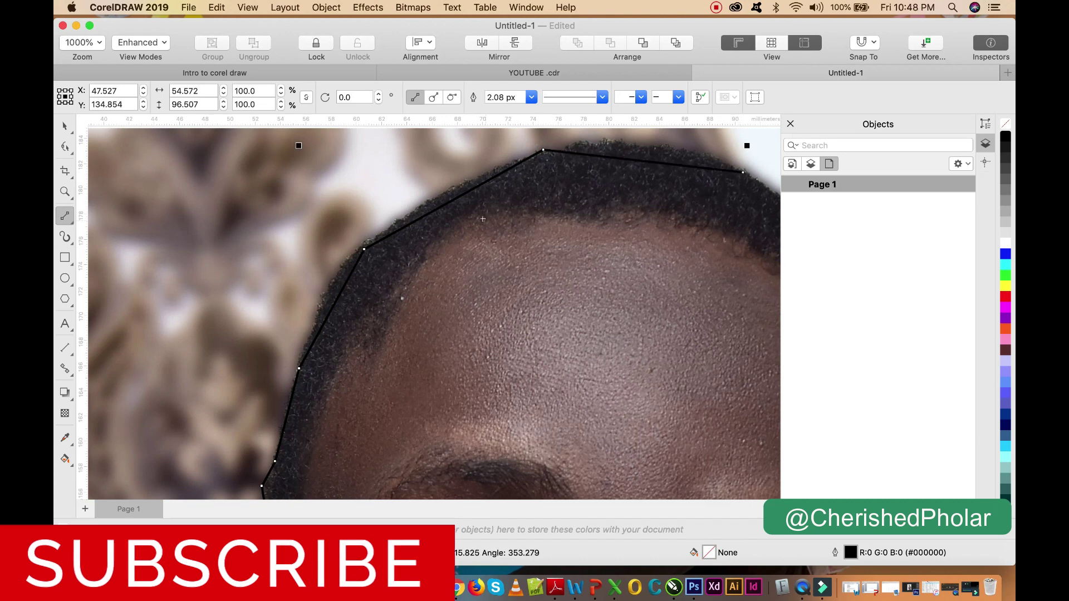
{"action": "scroll", "coordinate": [483, 219], "scroll_direction": "down", "scroll_amount": 4}
{"action": "scroll", "coordinate": [553, 232], "scroll_direction": "up", "scroll_amount": 2}
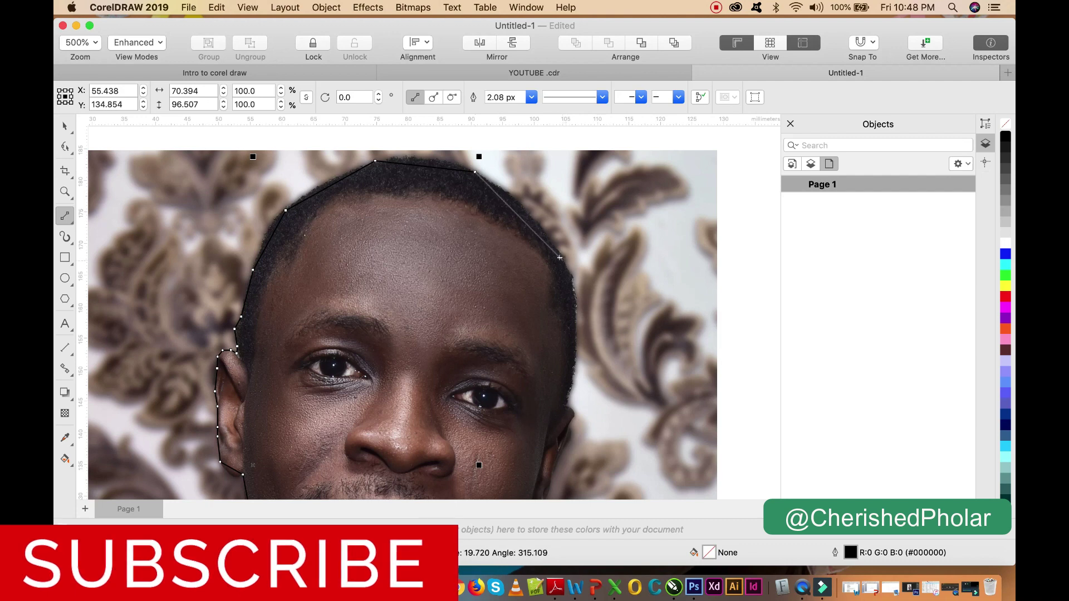
- Bring the outline down past the right temple along the right side of the head
{"action": "left_click", "coordinate": [562, 260]}
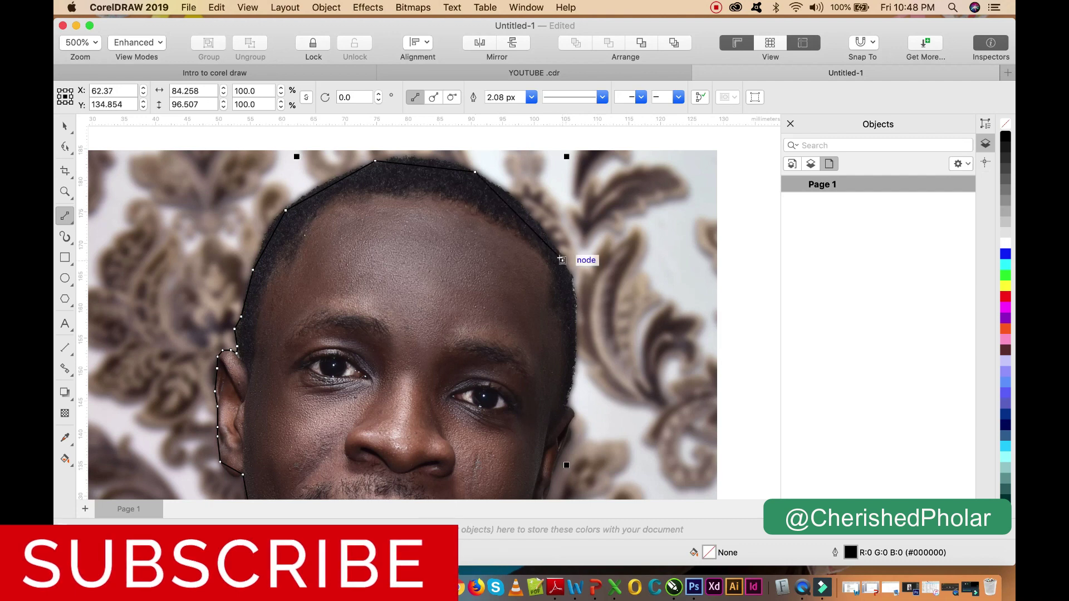
{"action": "left_click", "coordinate": [566, 402]}
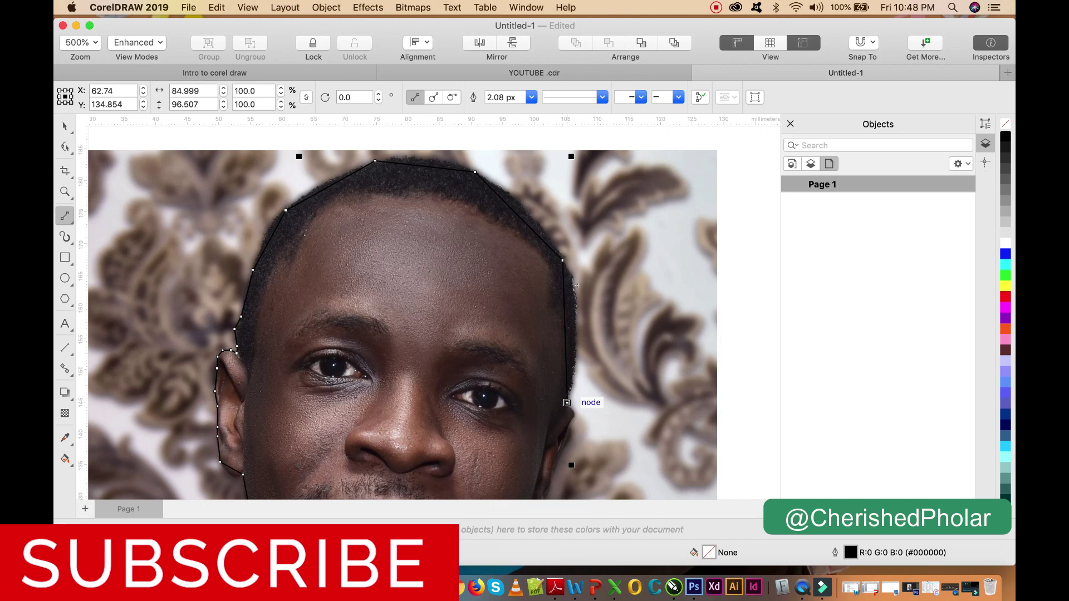
{"action": "scroll", "coordinate": [567, 402], "scroll_direction": "down", "scroll_amount": 2}
{"action": "scroll", "coordinate": [568, 359], "scroll_direction": "up", "scroll_amount": 5}
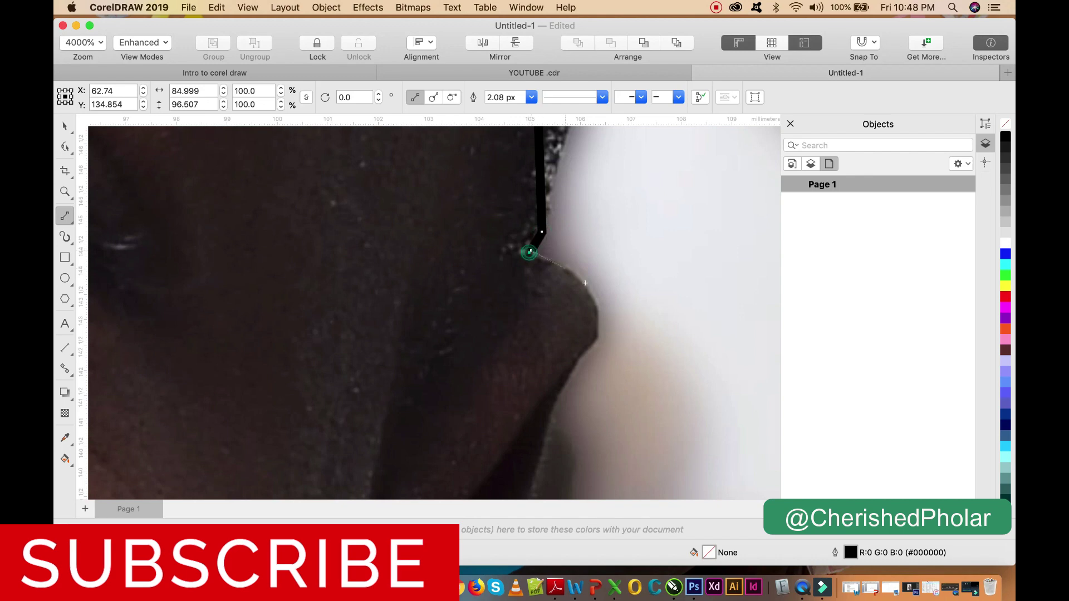
- Trace points around the right ear's edge and down toward the jaw
{"action": "left_click", "coordinate": [532, 250]}
{"action": "left_click", "coordinate": [594, 342]}
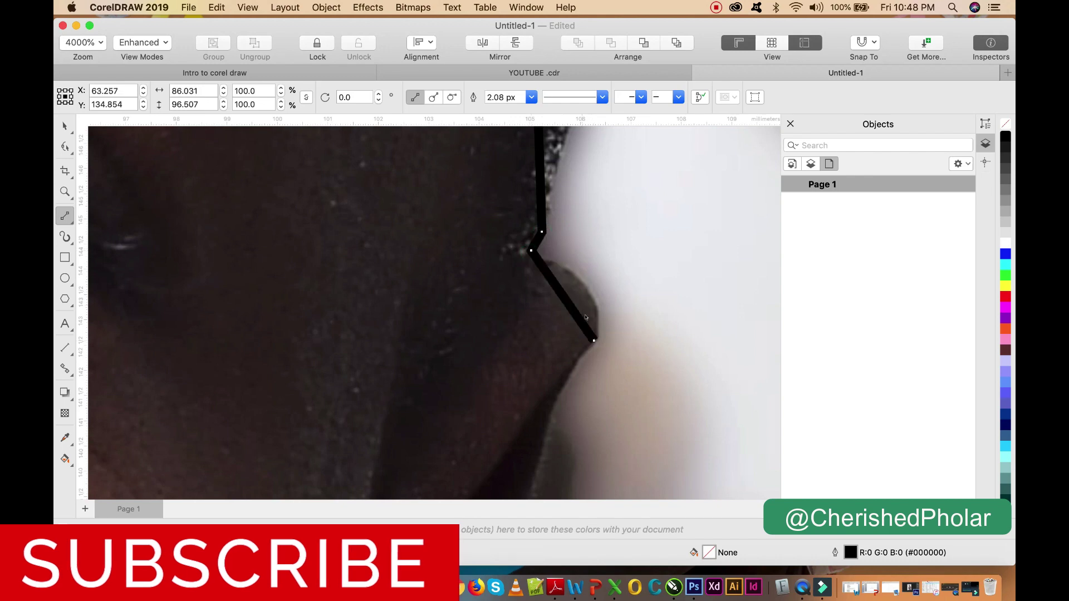
{"action": "scroll", "coordinate": [586, 321], "scroll_direction": "down", "scroll_amount": 3}
{"action": "scroll", "coordinate": [579, 347], "scroll_direction": "up", "scroll_amount": 2}
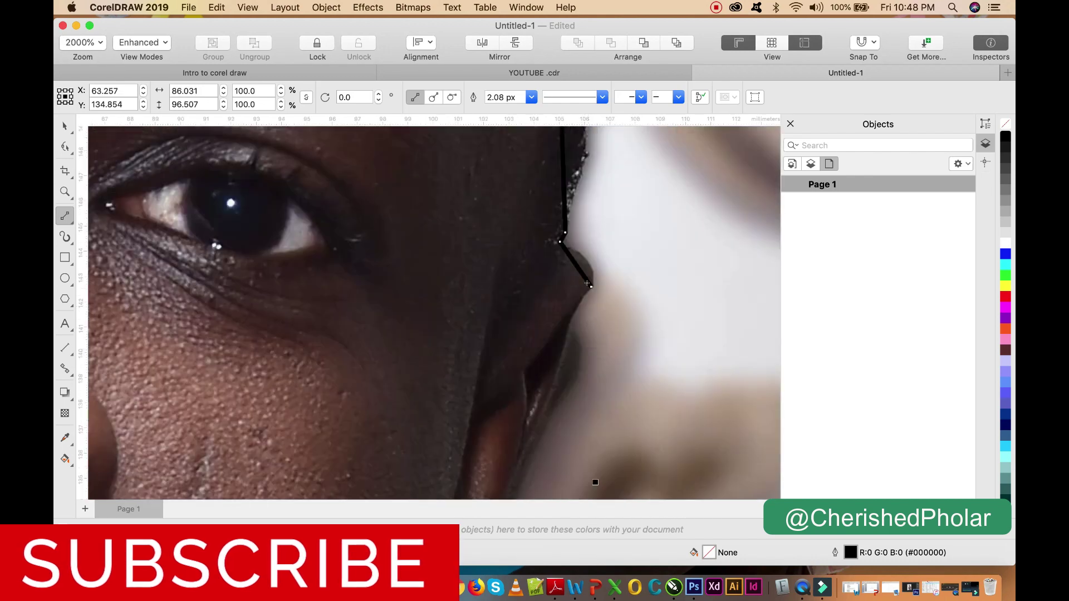
{"action": "left_click", "coordinate": [572, 317]}
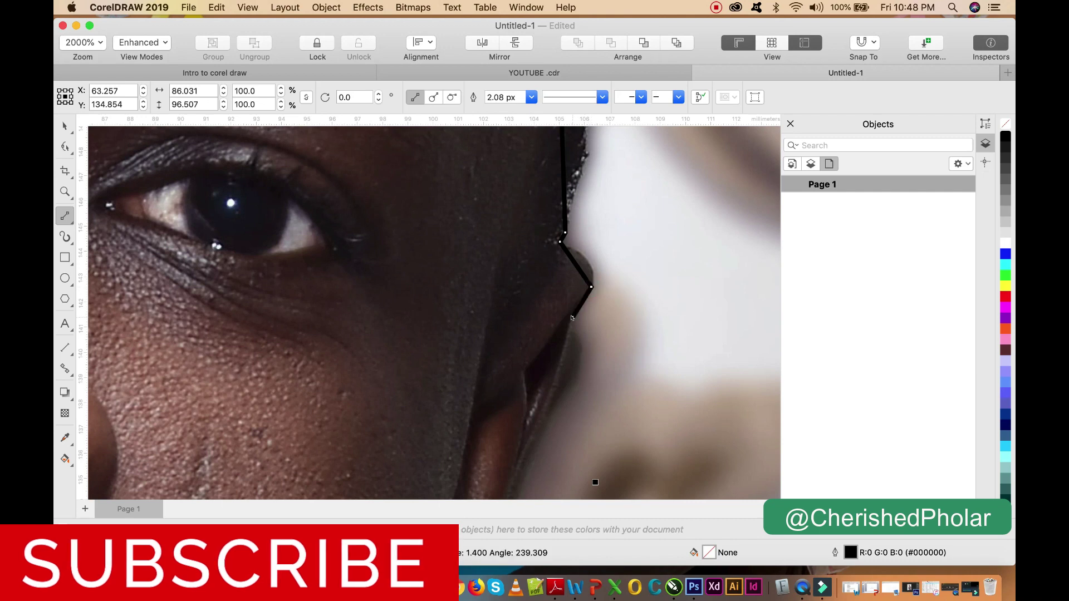
{"action": "left_click", "coordinate": [511, 483]}
{"action": "scroll", "coordinate": [540, 272], "scroll_direction": "down", "scroll_amount": 5}
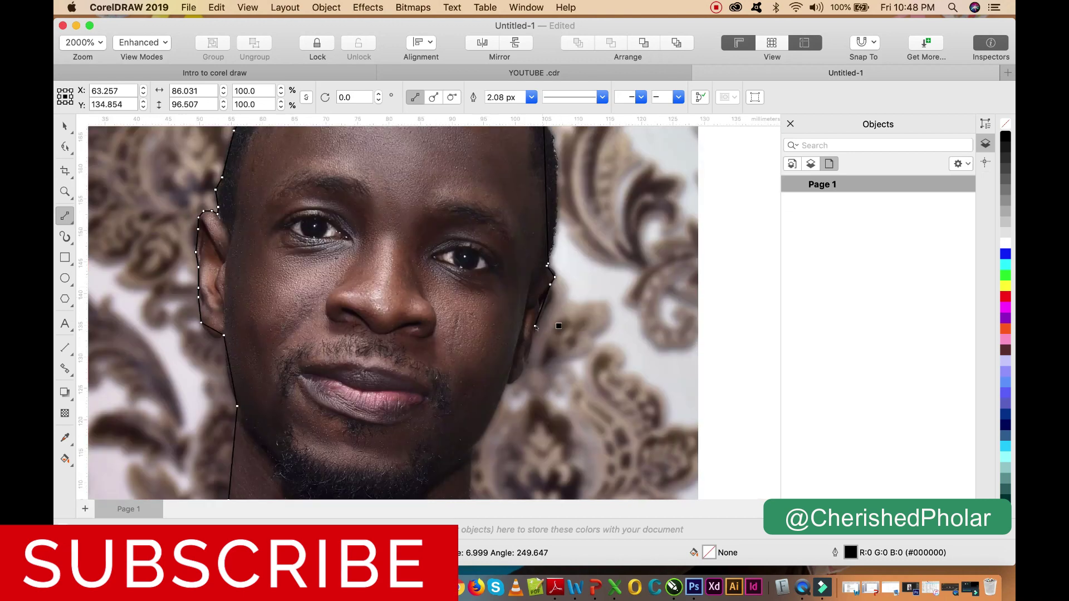
- Resume from the path's end node and add jaw points to where jaw meets neck
{"action": "scroll", "coordinate": [525, 338], "scroll_direction": "up", "scroll_amount": 3}
{"action": "scroll", "coordinate": [526, 339], "scroll_direction": "up", "scroll_amount": 3}
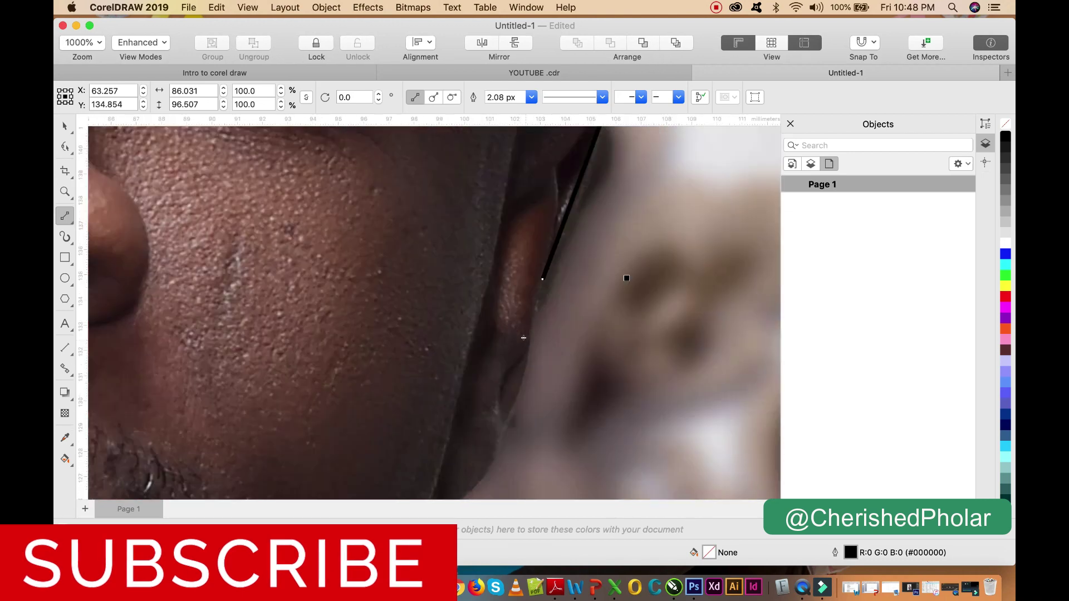
{"action": "left_click", "coordinate": [541, 279]}
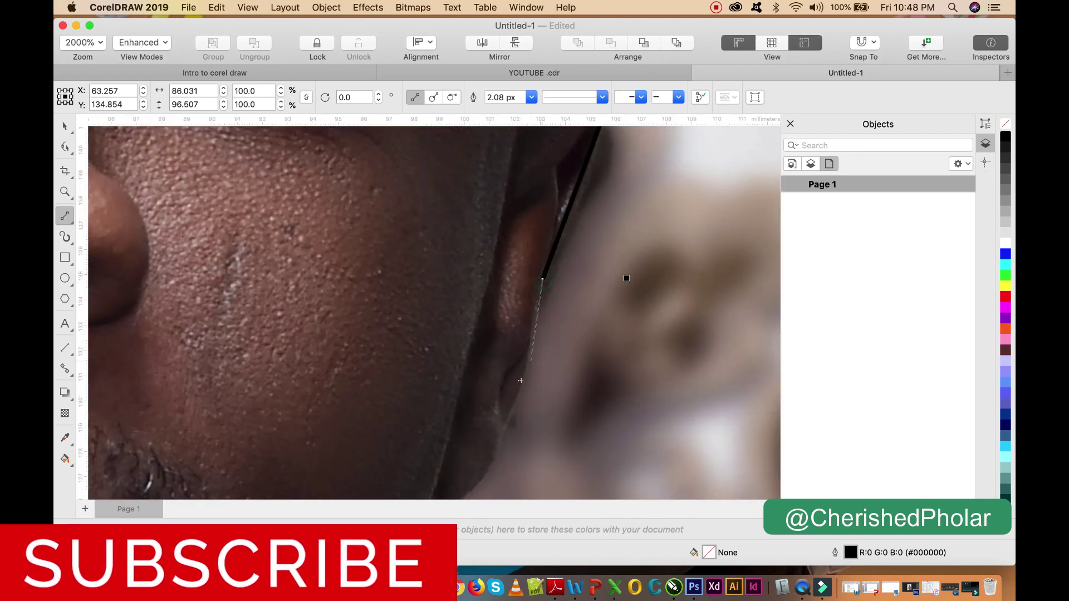
{"action": "left_click", "coordinate": [488, 461]}
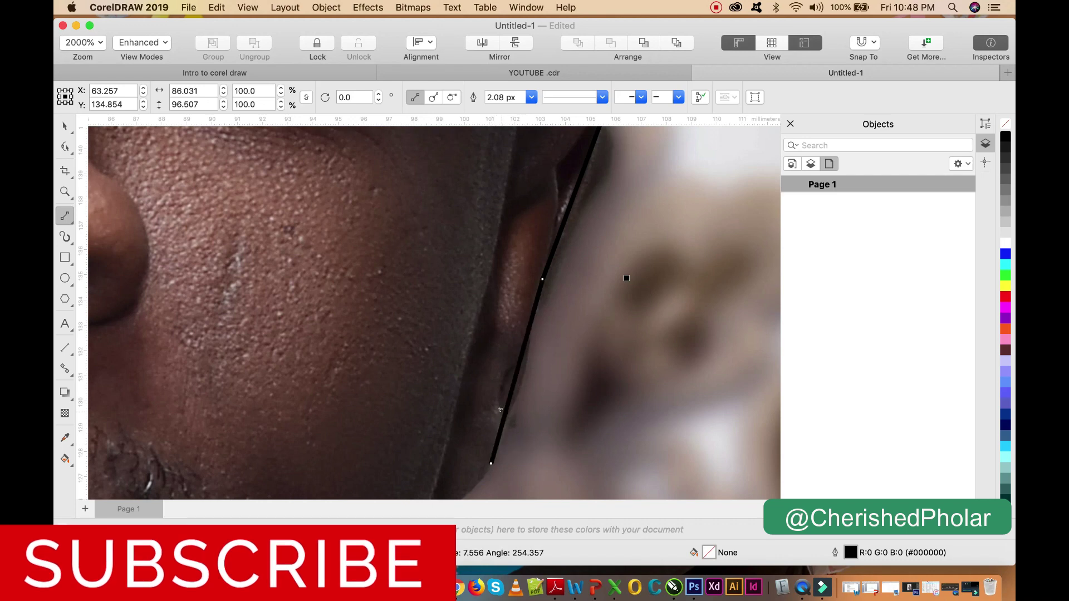
{"action": "scroll", "coordinate": [487, 465], "scroll_direction": "down", "scroll_amount": 2}
{"action": "scroll", "coordinate": [495, 445], "scroll_direction": "up", "scroll_amount": 3}
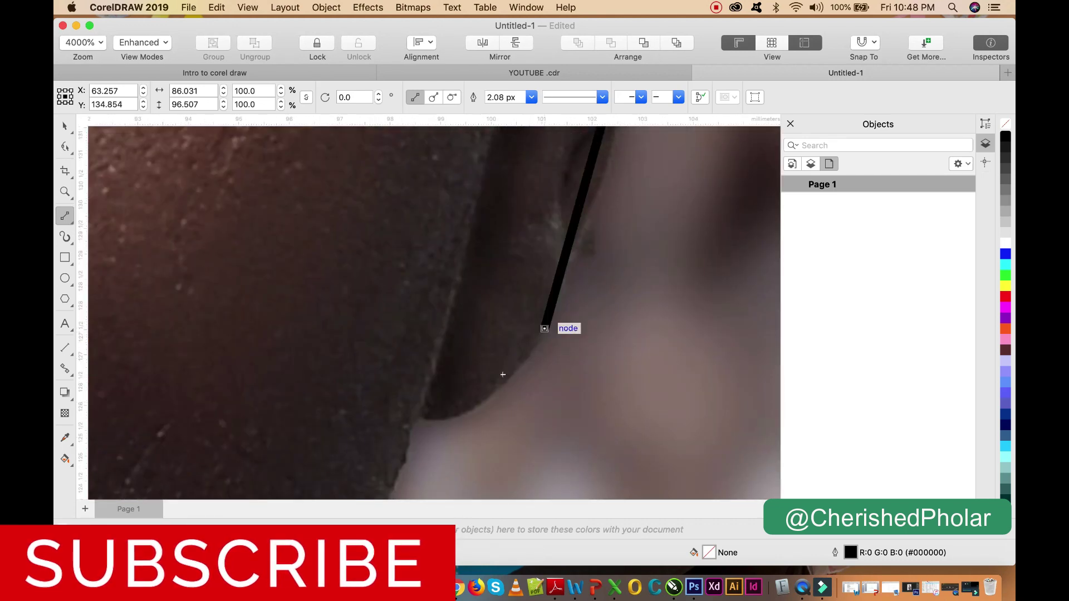
{"action": "left_click", "coordinate": [545, 329]}
{"action": "left_click", "coordinate": [418, 417]}
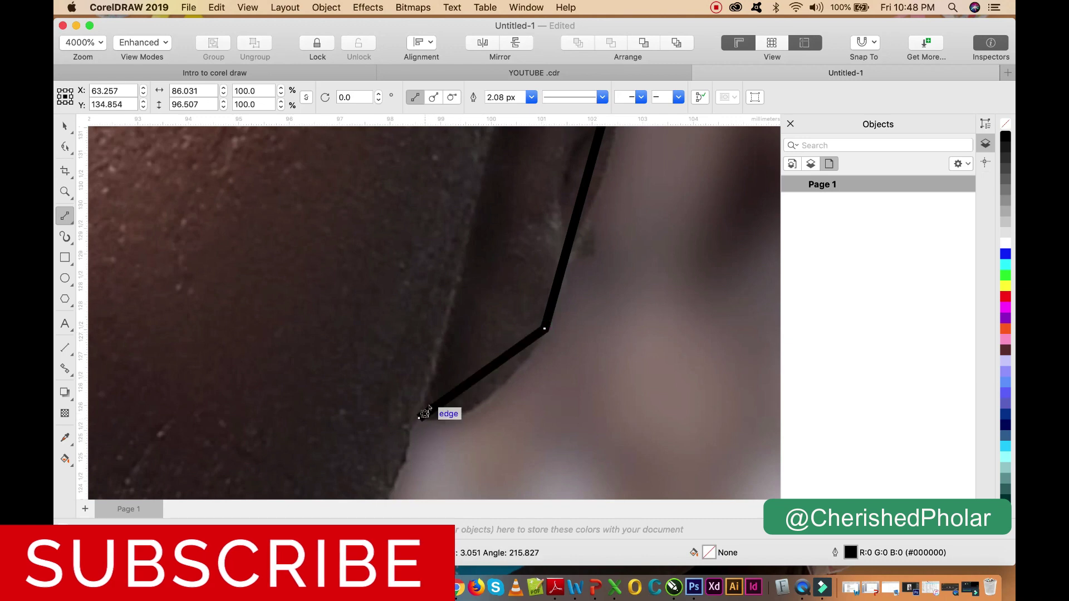
- Add further points along the jaw edge and down the side of the neck
{"action": "scroll", "coordinate": [426, 413], "scroll_direction": "down", "scroll_amount": 3}
{"action": "scroll", "coordinate": [430, 408], "scroll_direction": "down", "scroll_amount": 5}
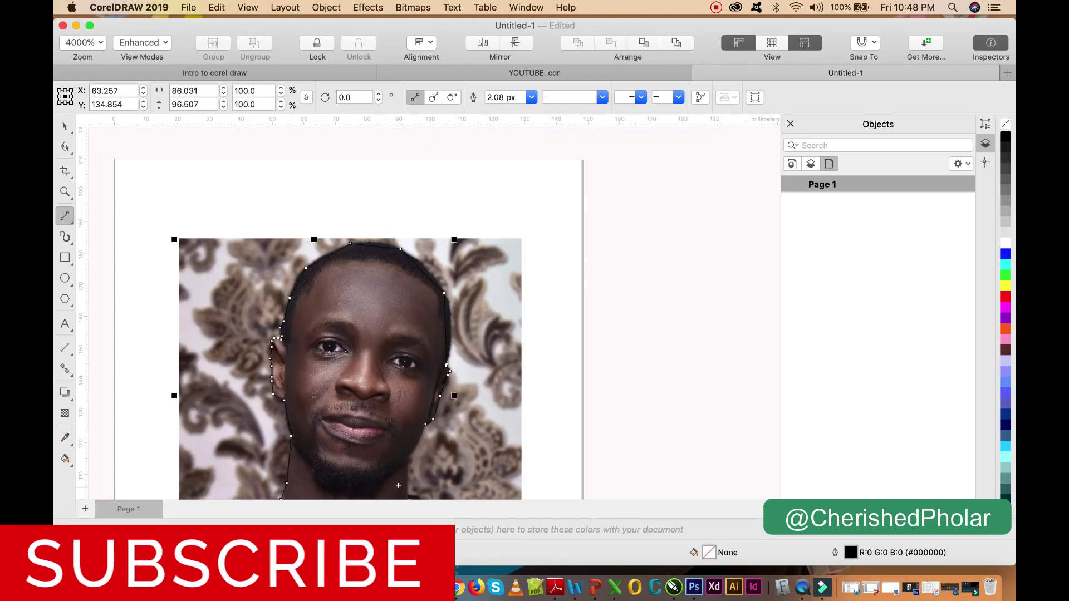
{"action": "scroll", "coordinate": [399, 486], "scroll_direction": "up", "scroll_amount": 5}
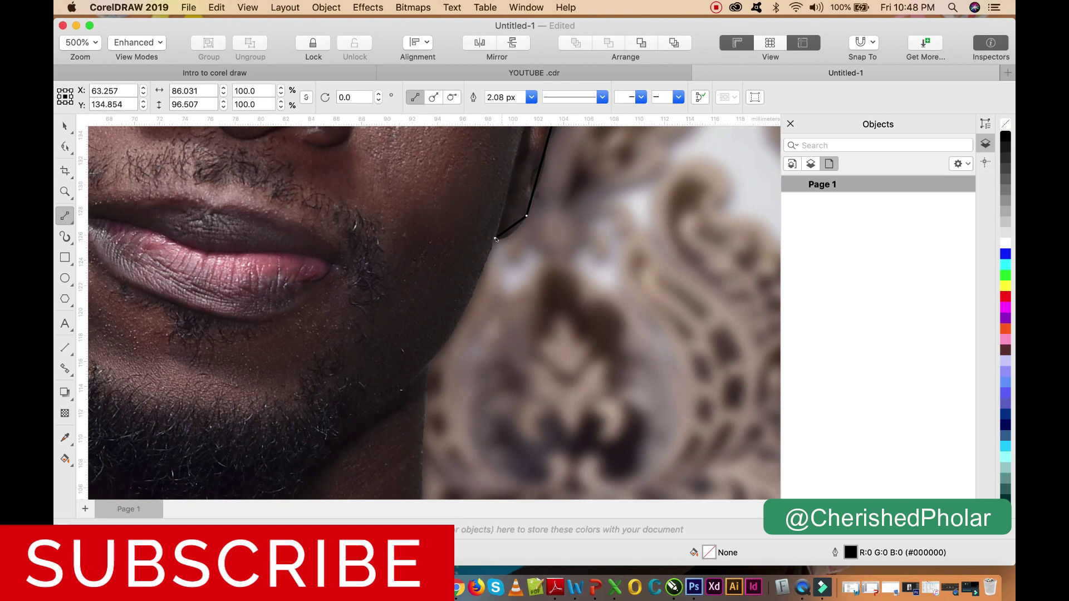
{"action": "left_click", "coordinate": [495, 239]}
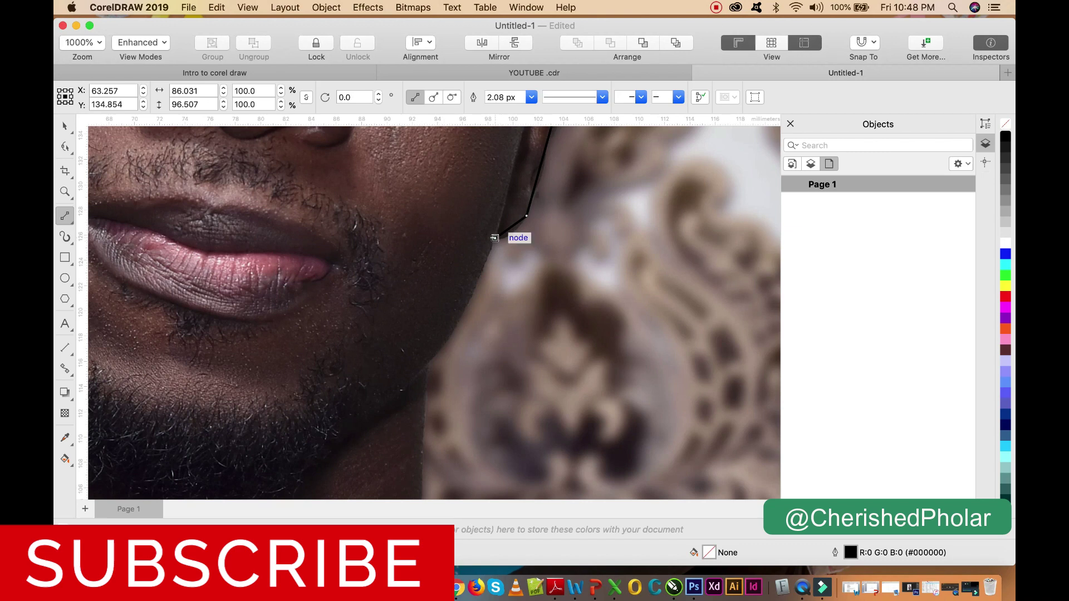
{"action": "left_click", "coordinate": [428, 365]}
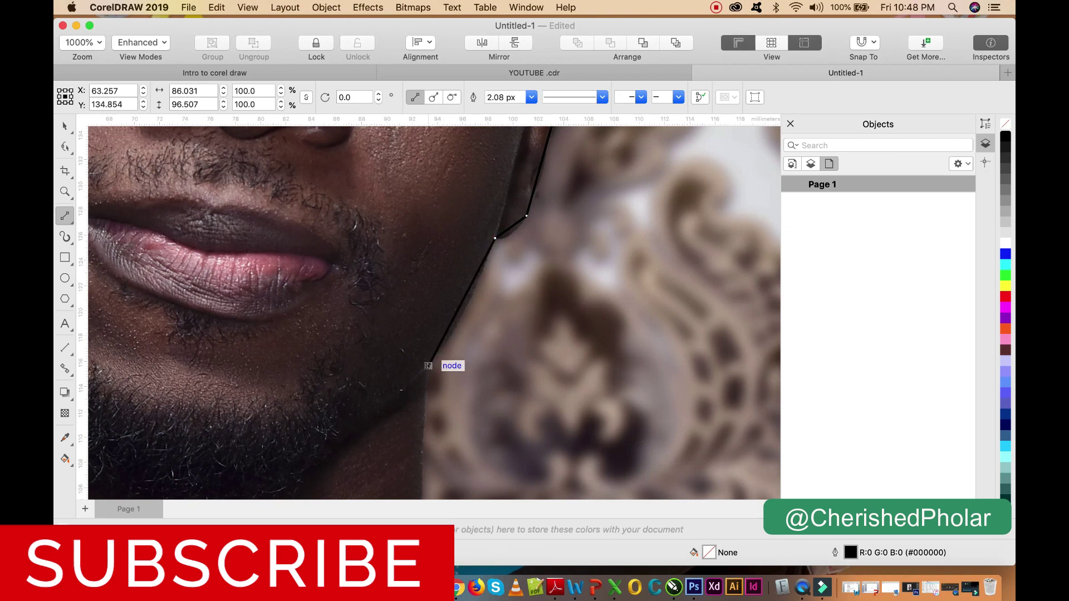
{"action": "left_click", "coordinate": [423, 488]}
{"action": "scroll", "coordinate": [438, 331], "scroll_direction": "down", "scroll_amount": 6}
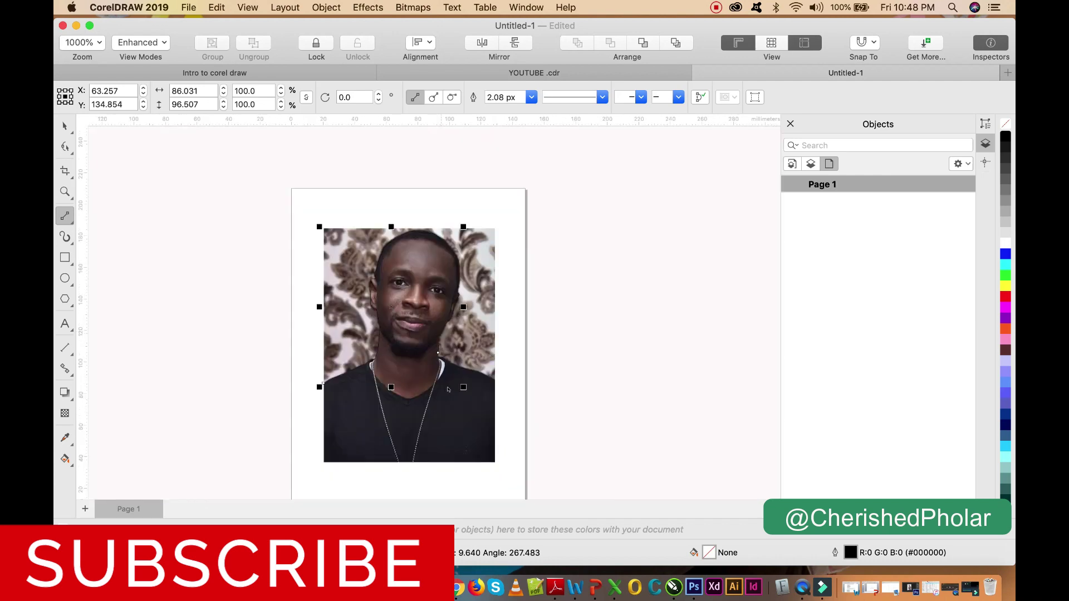
- Trace points from the neck past the collar and out along the right shoulder
{"action": "scroll", "coordinate": [447, 349], "scroll_direction": "up", "scroll_amount": 3}
{"action": "scroll", "coordinate": [448, 350], "scroll_direction": "up", "scroll_amount": 4}
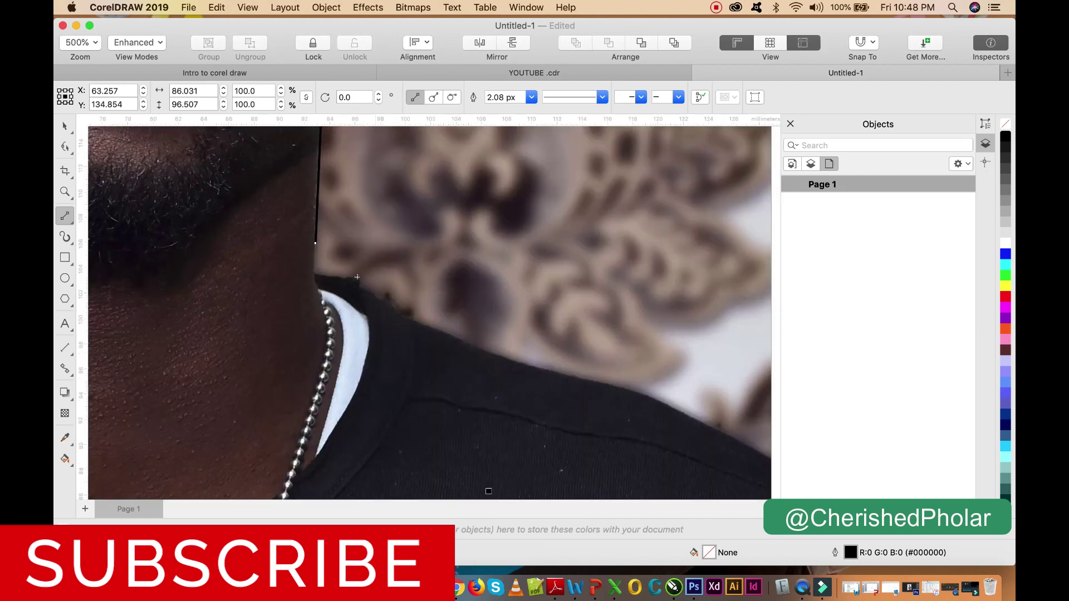
{"action": "scroll", "coordinate": [320, 250], "scroll_direction": "up", "scroll_amount": 2}
{"action": "left_click", "coordinate": [316, 243]}
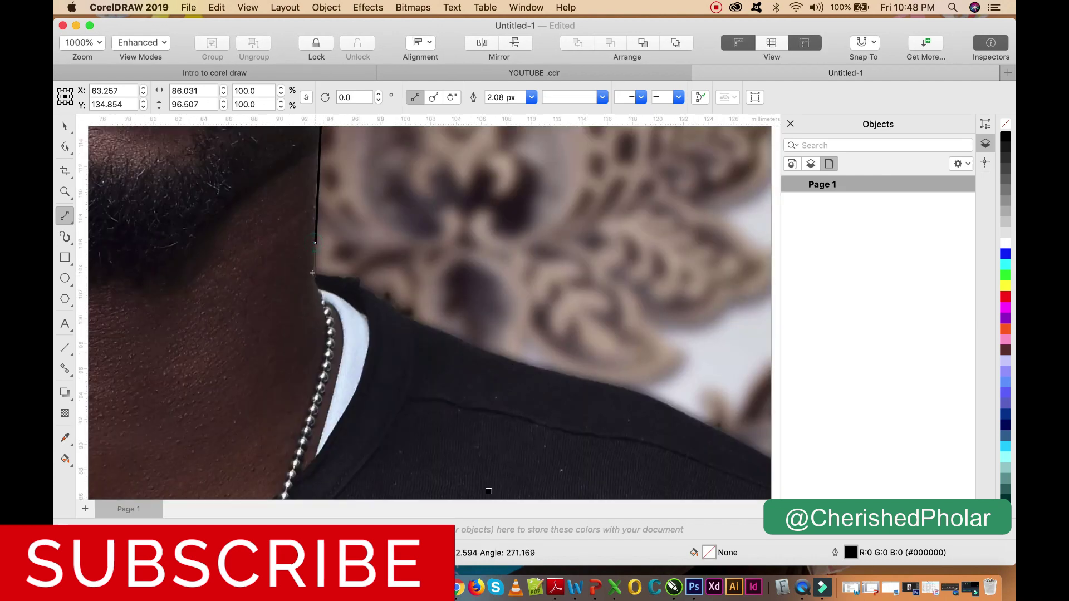
{"action": "left_click", "coordinate": [314, 273]}
{"action": "left_click", "coordinate": [353, 276]}
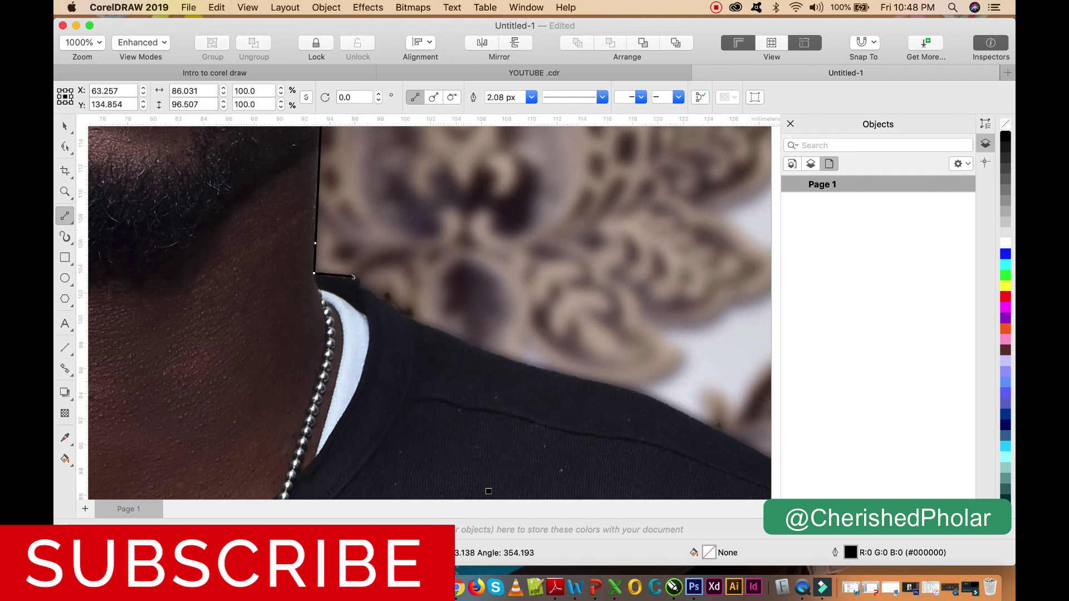
{"action": "left_click", "coordinate": [409, 318]}
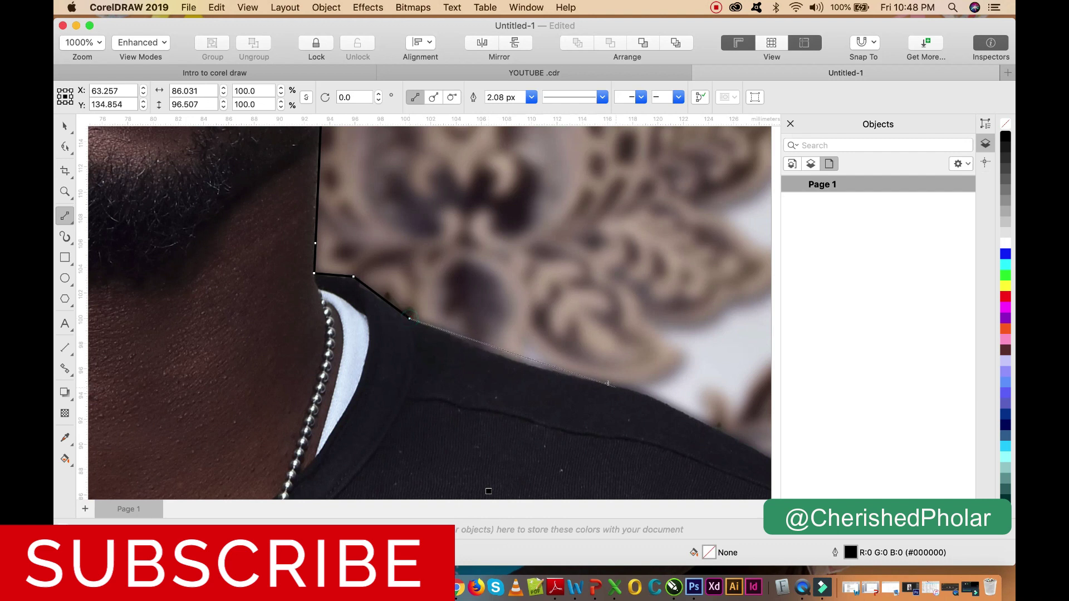
{"action": "left_click", "coordinate": [521, 363]}
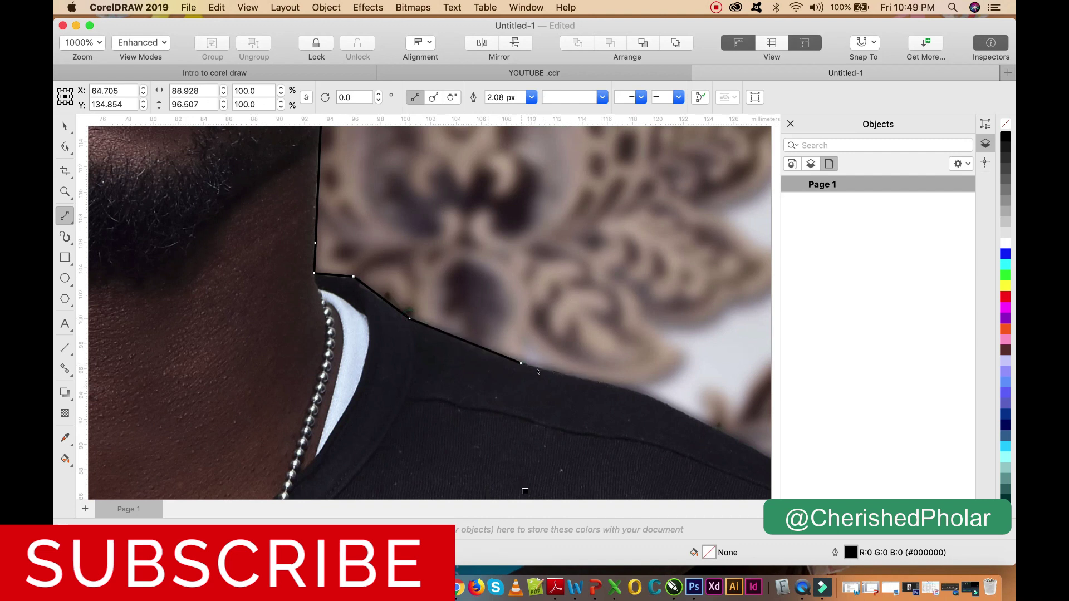
{"action": "left_click", "coordinate": [644, 396]}
- End the shoulder at the photo's right edge, add both bottom corners, and close at the left shoulder
{"action": "key", "text": "F3"}
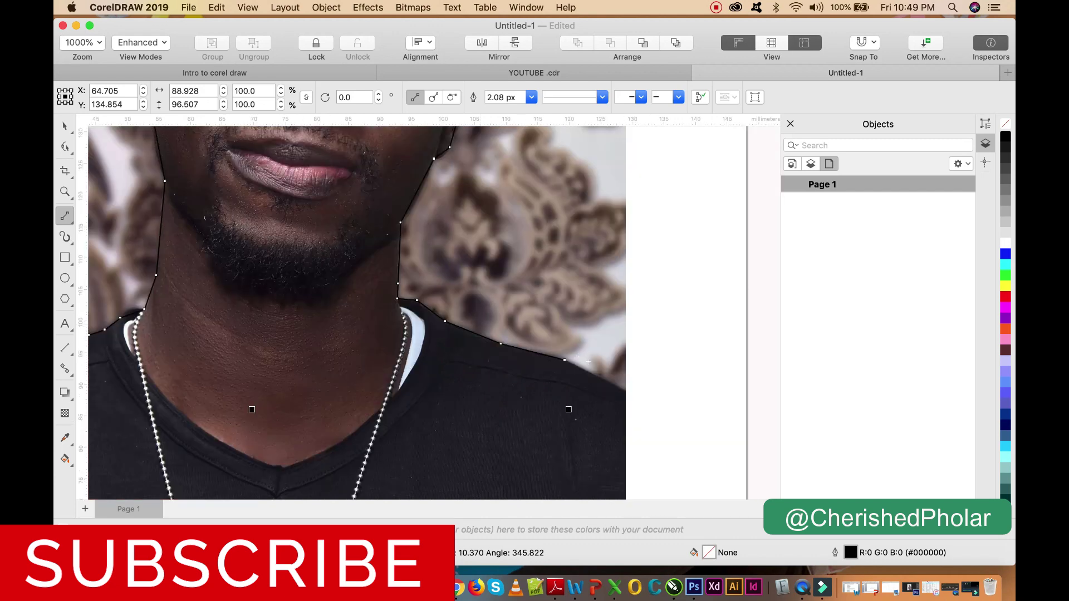
{"action": "scroll", "coordinate": [588, 362], "scroll_direction": "down", "scroll_amount": 3}
{"action": "scroll", "coordinate": [529, 356], "scroll_direction": "up", "scroll_amount": 2}
{"action": "scroll", "coordinate": [537, 341], "scroll_direction": "up", "scroll_amount": 3}
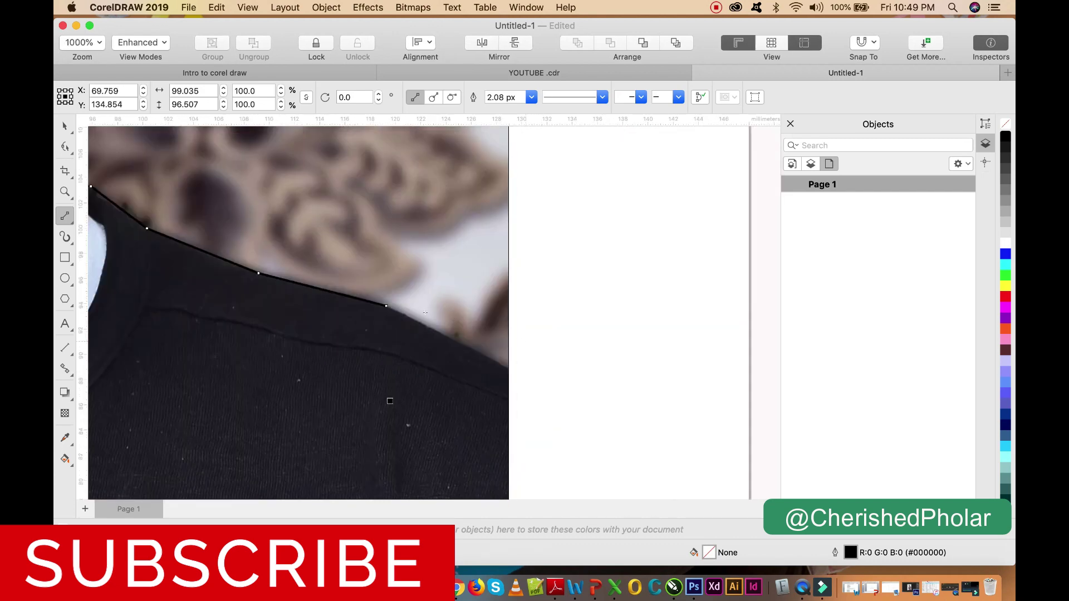
{"action": "left_click", "coordinate": [510, 372]}
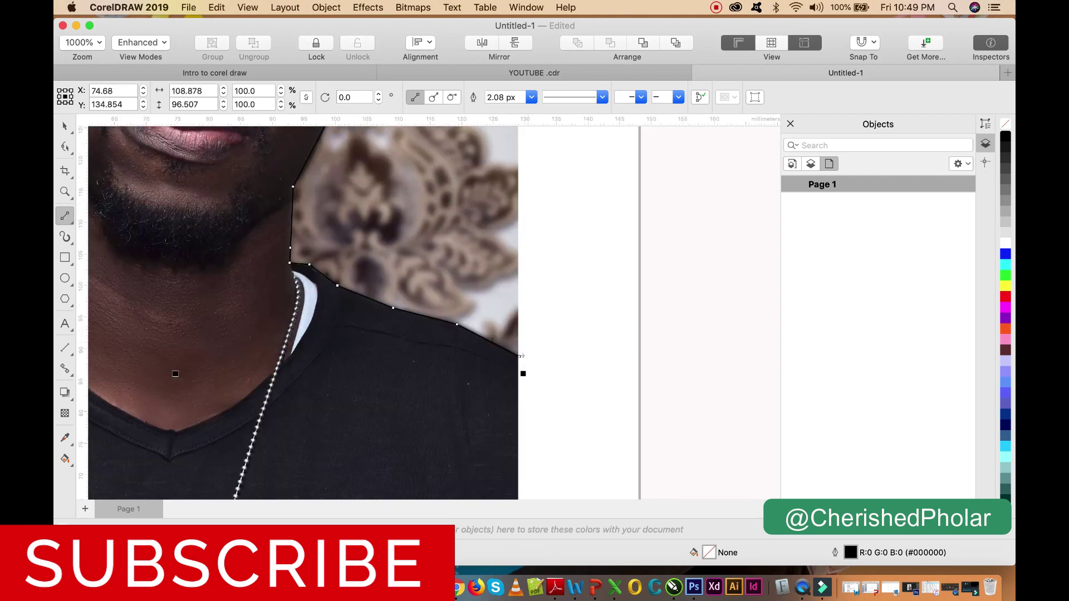
{"action": "scroll", "coordinate": [519, 357], "scroll_direction": "down", "scroll_amount": 2}
{"action": "scroll", "coordinate": [520, 362], "scroll_direction": "down", "scroll_amount": 2}
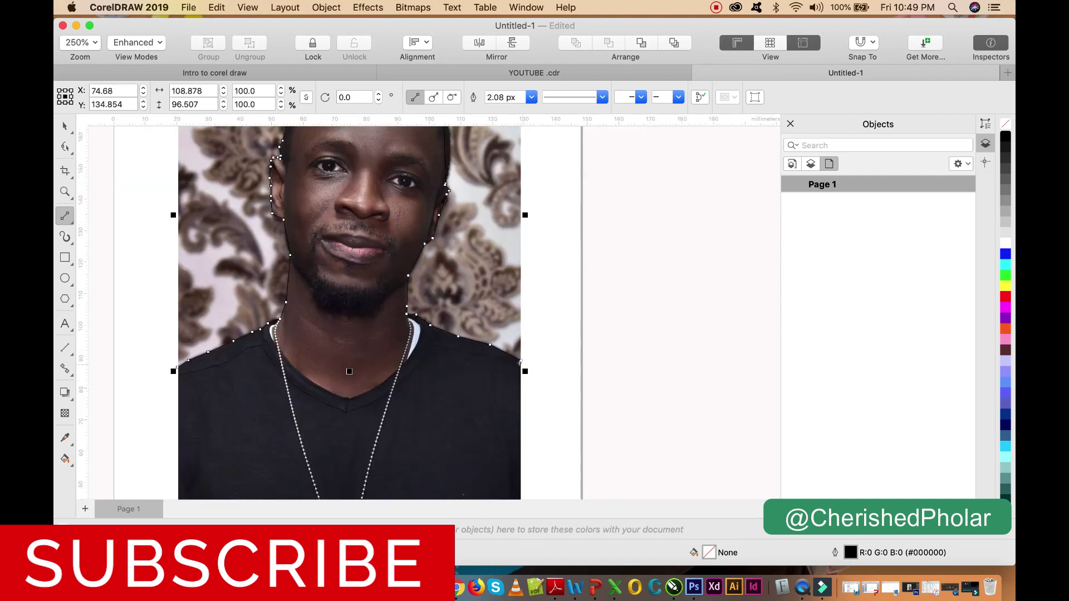
{"action": "scroll", "coordinate": [520, 362], "scroll_direction": "down", "scroll_amount": 3}
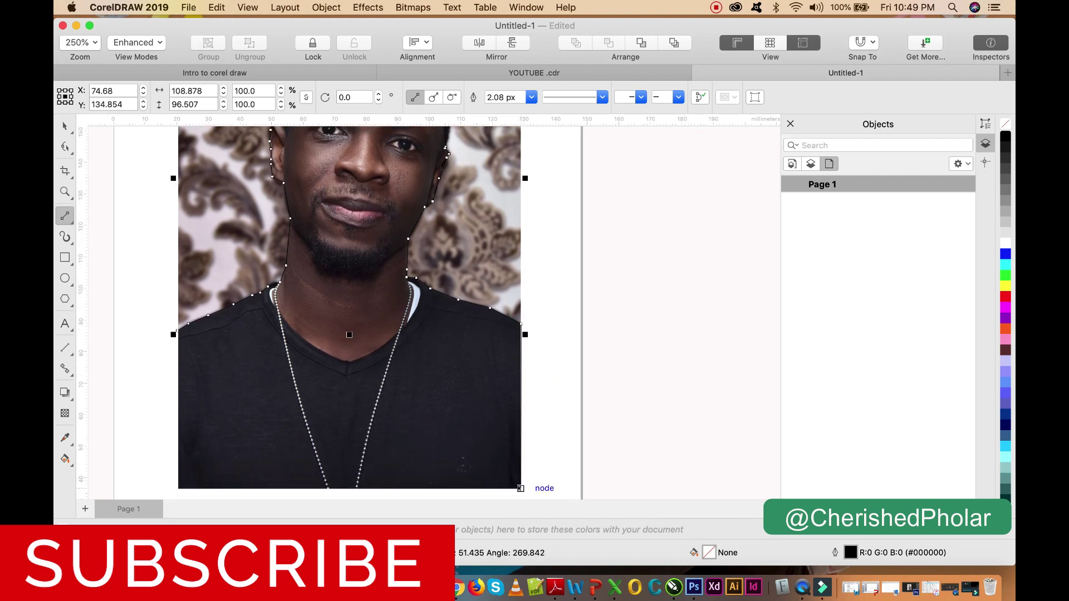
{"action": "left_click", "coordinate": [519, 488]}
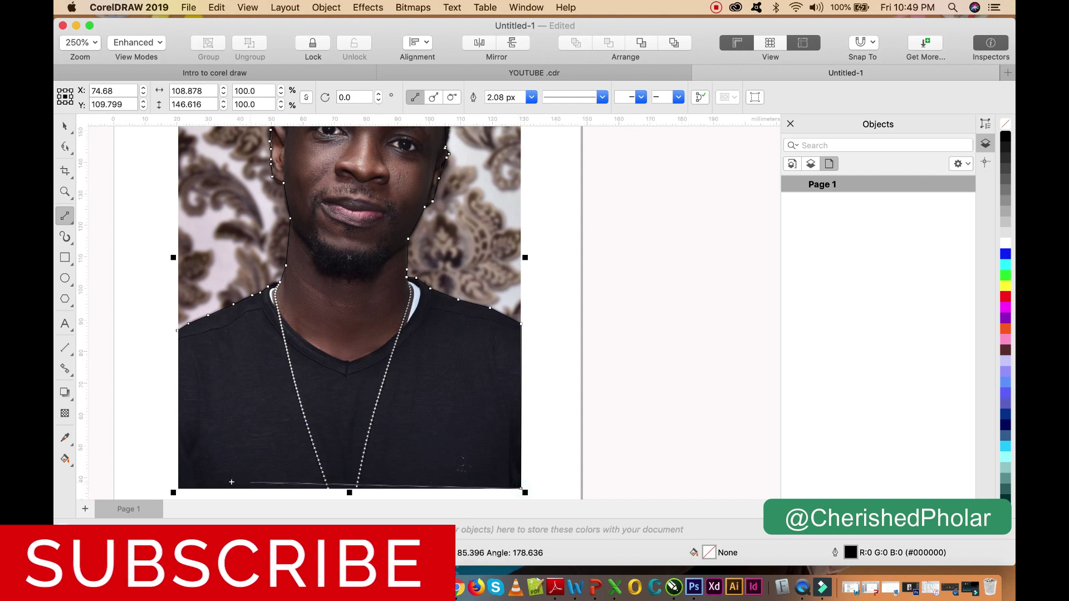
{"action": "left_click", "coordinate": [177, 488]}
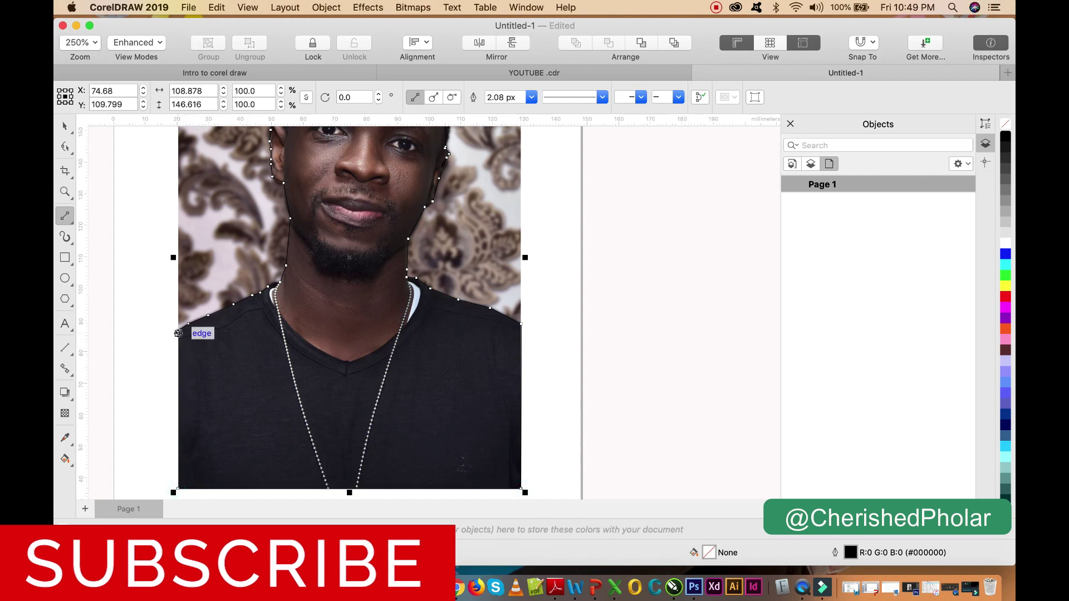
{"action": "left_click", "coordinate": [177, 331]}
- Switch from the curve tool flyout to the Shape tool for node editing
{"action": "scroll", "coordinate": [231, 323], "scroll_direction": "down", "scroll_amount": 3}
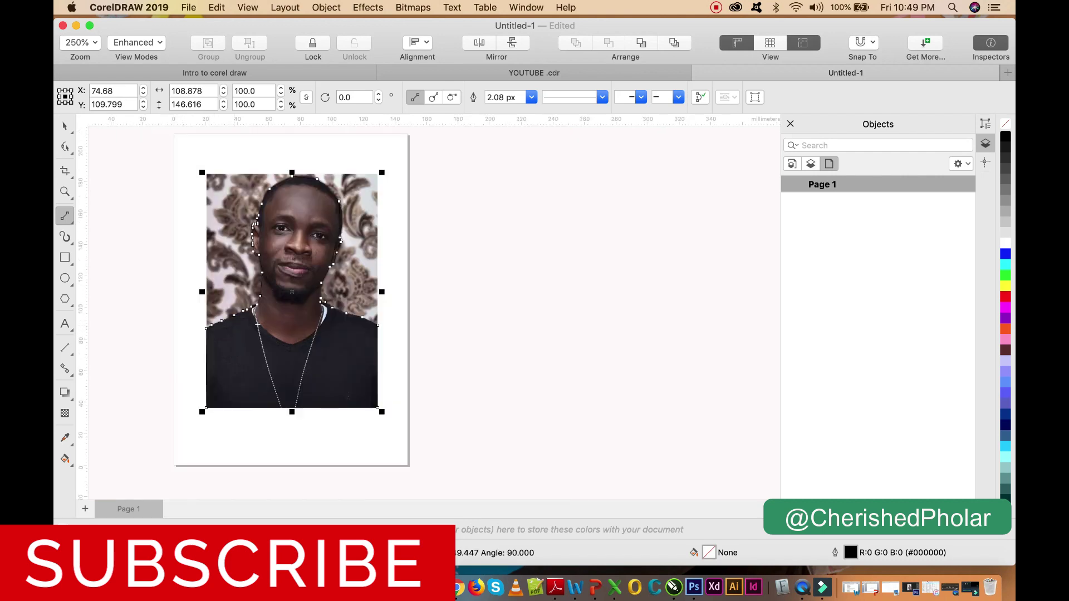
{"action": "scroll", "coordinate": [261, 220], "scroll_direction": "up", "scroll_amount": 3}
{"action": "scroll", "coordinate": [260, 219], "scroll_direction": "up", "scroll_amount": 2}
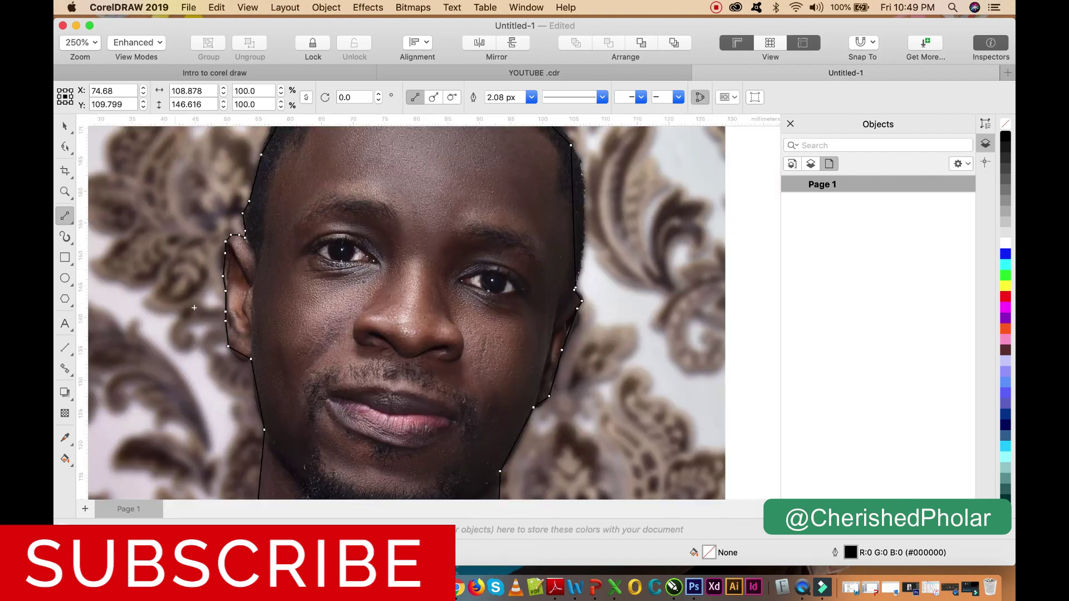
{"action": "scroll", "coordinate": [261, 355], "scroll_direction": "down", "scroll_amount": 4}
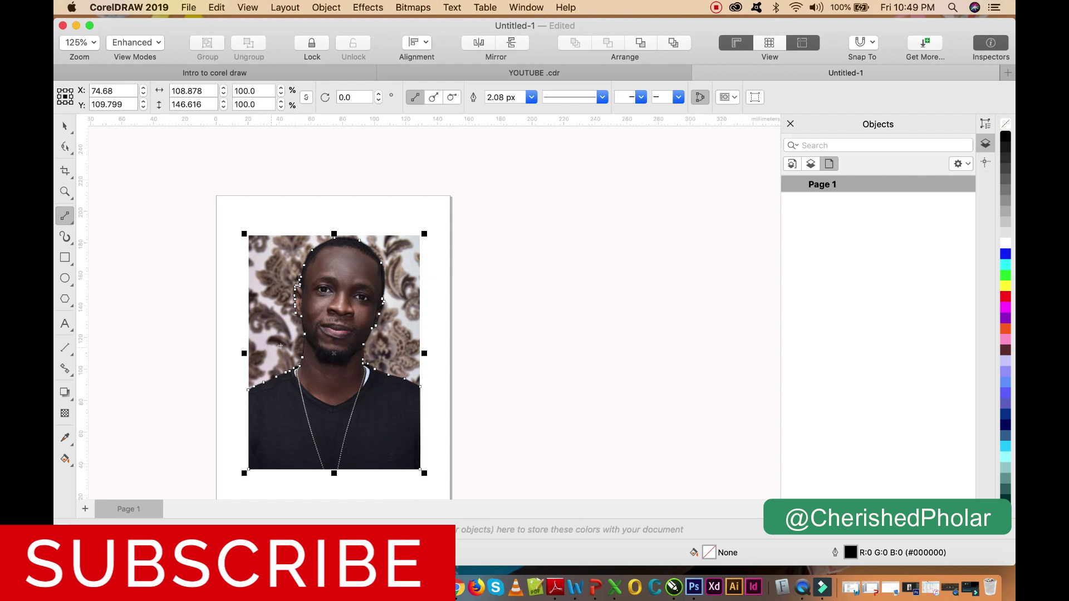
{"action": "scroll", "coordinate": [280, 346], "scroll_direction": "up", "scroll_amount": 2}
{"action": "left_click", "coordinate": [73, 224]}
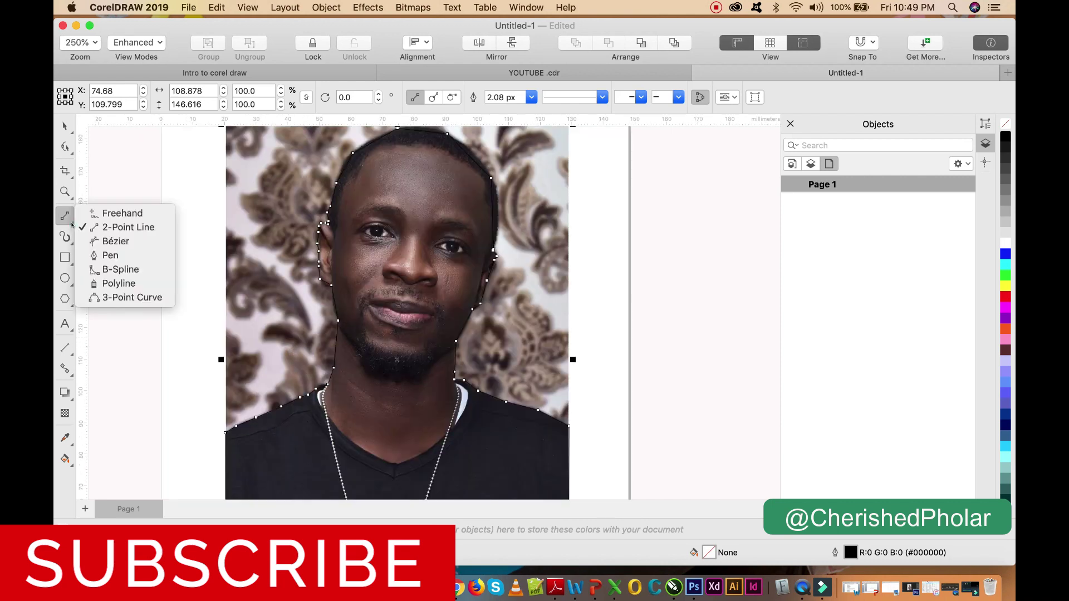
{"action": "left_click", "coordinate": [66, 146]}
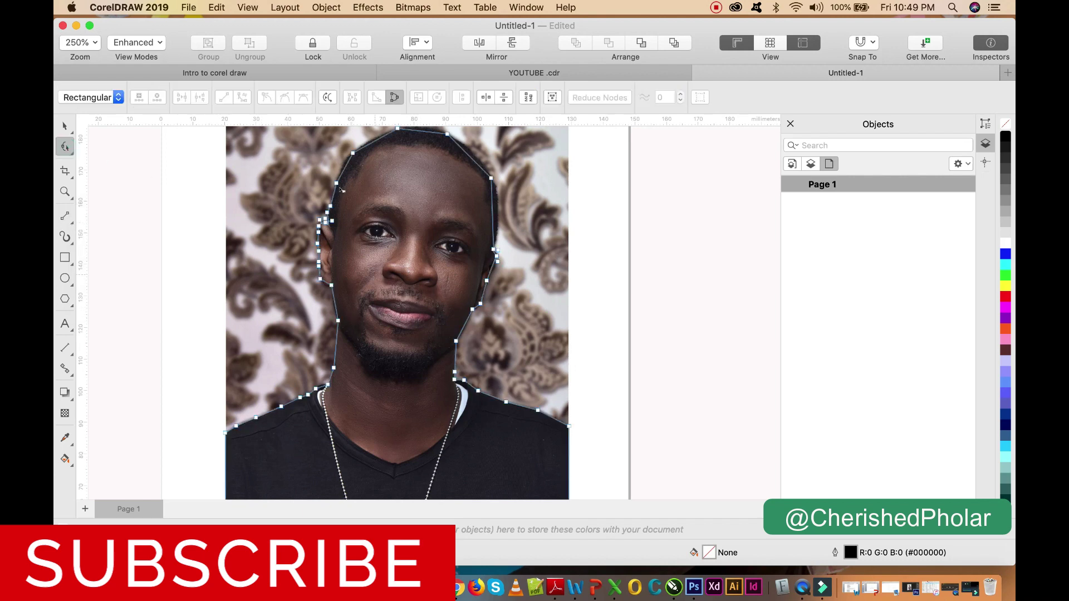
- Nudge a head node upward, then convert the first hairline segment to a curve and bend it outward
{"action": "scroll", "coordinate": [365, 154], "scroll_direction": "up", "scroll_amount": 2}
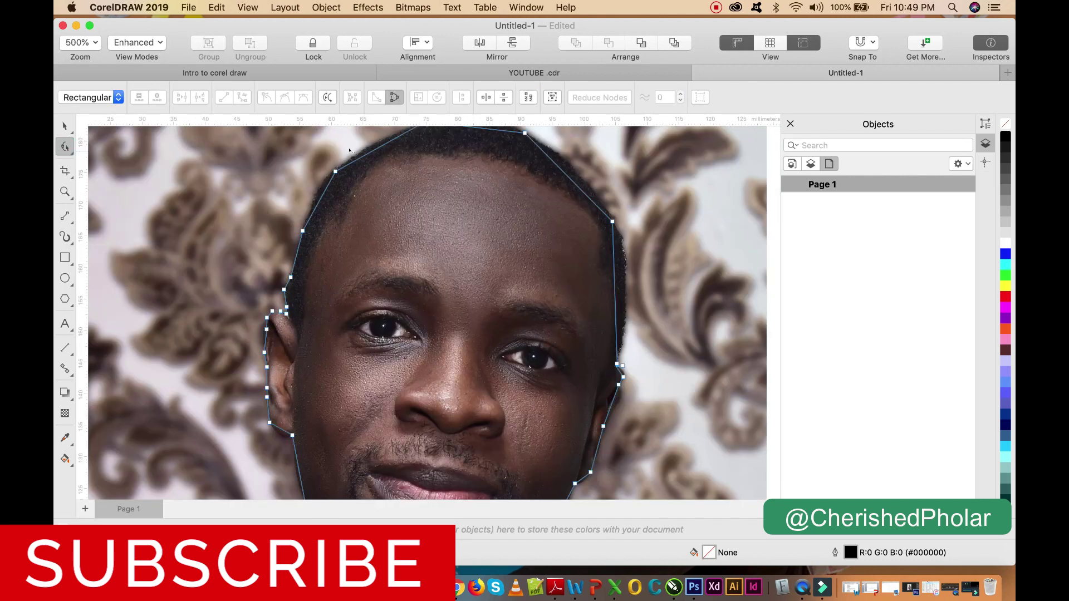
{"action": "left_click_drag", "start_coordinate": [307, 191], "coordinate": [308, 183]}
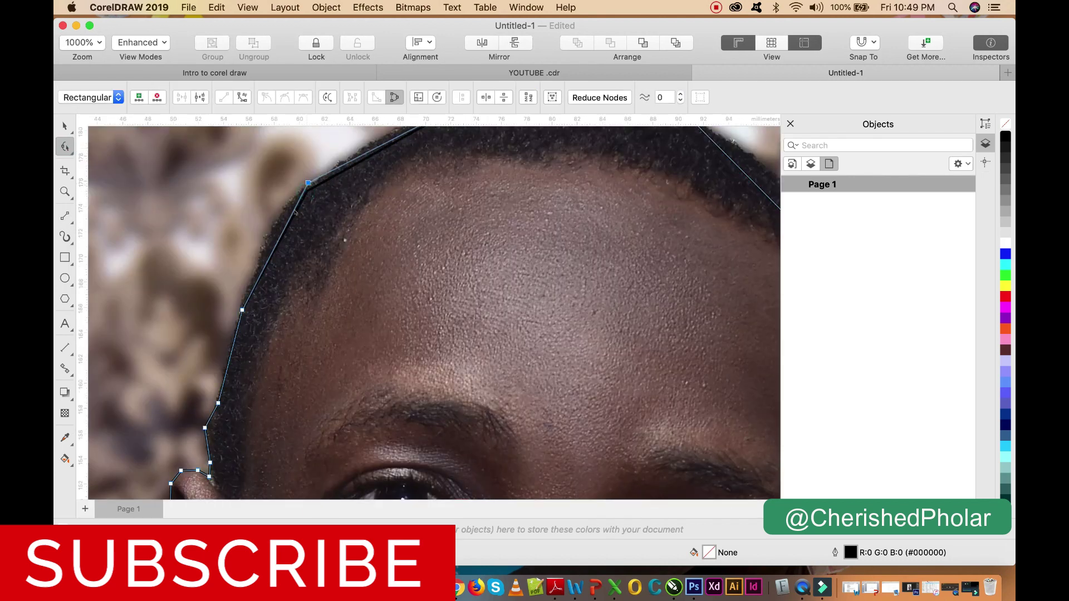
{"action": "right_click", "coordinate": [277, 244]}
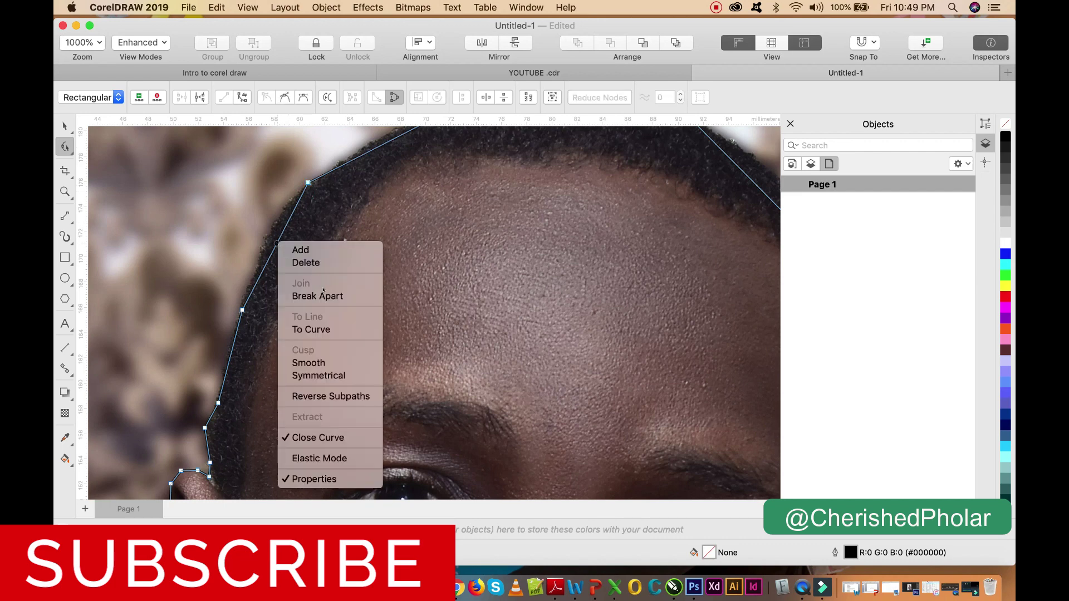
{"action": "left_click", "coordinate": [330, 329]}
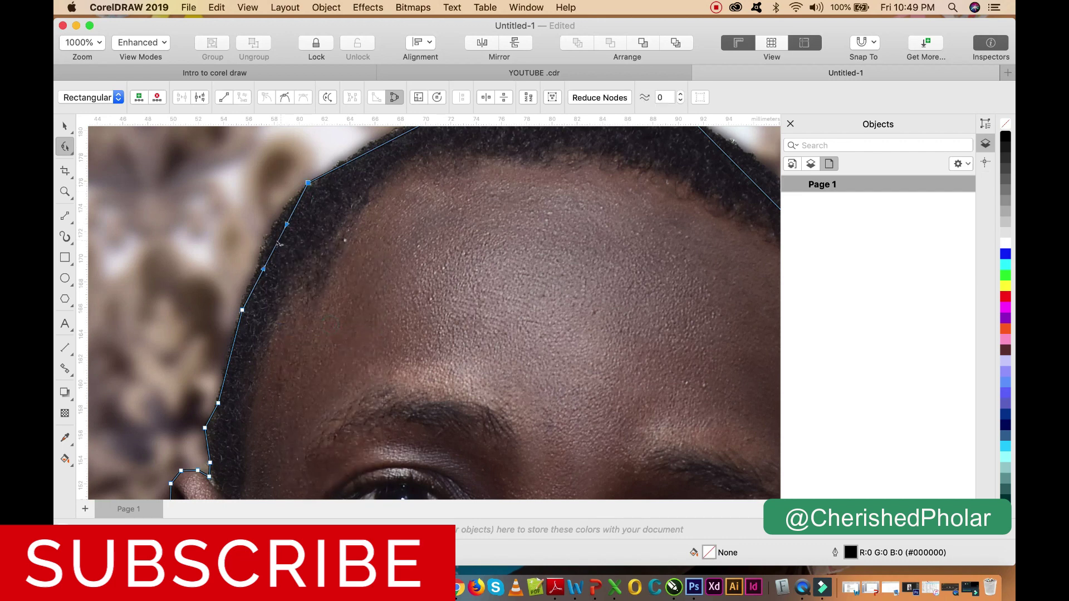
{"action": "left_click_drag", "start_coordinate": [274, 238], "coordinate": [271, 234]}
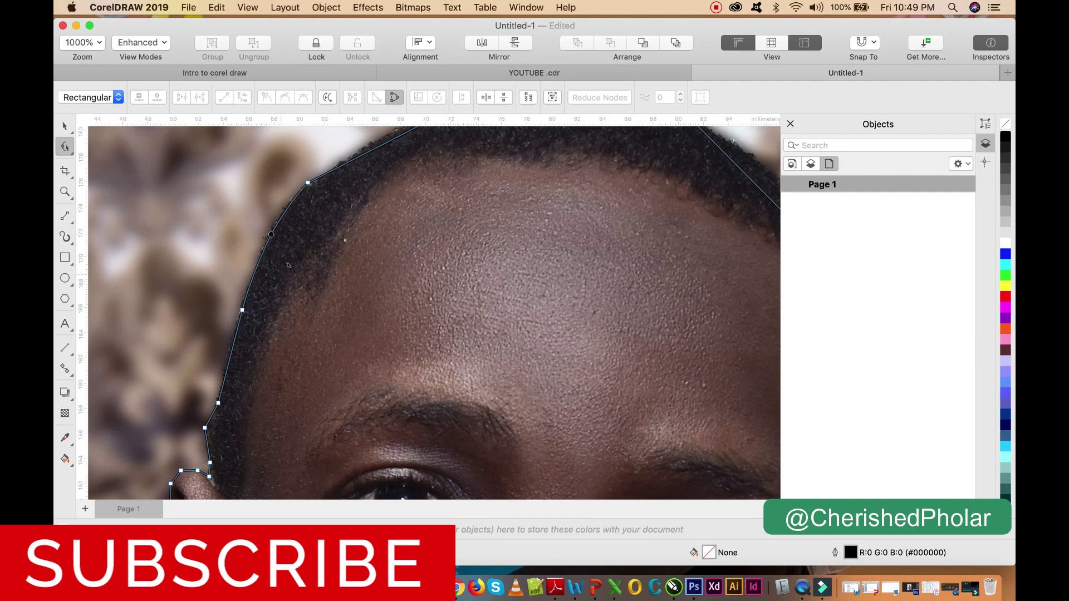
{"action": "scroll", "coordinate": [289, 265], "scroll_direction": "down", "scroll_amount": 5}
{"action": "scroll", "coordinate": [321, 232], "scroll_direction": "up", "scroll_amount": 4}
- Convert the next hairline segment to a curve and bend it to hug the hairline
{"action": "right_click", "coordinate": [321, 233]}
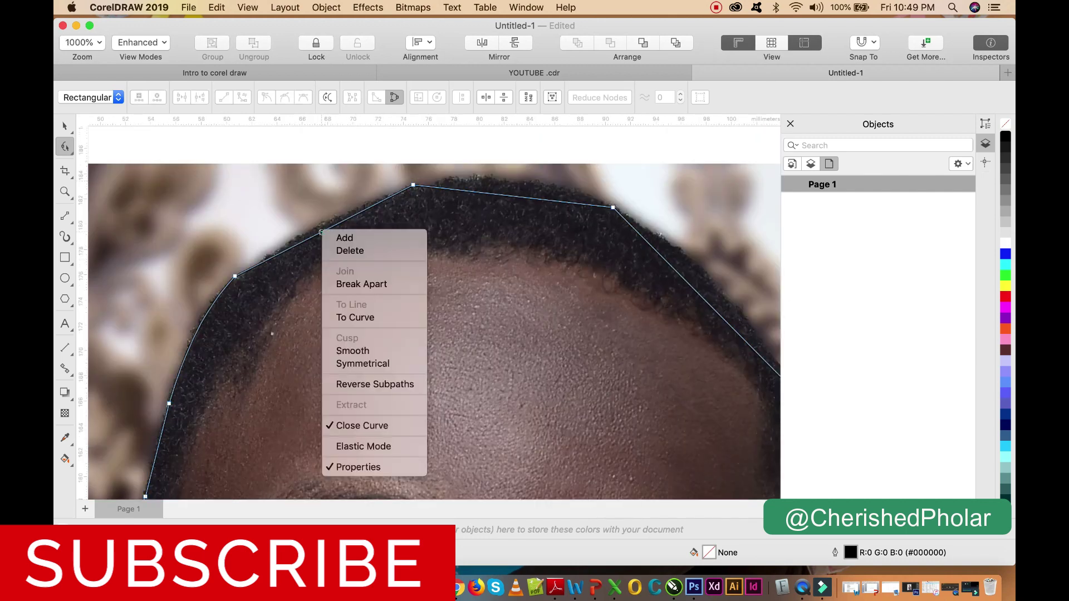
{"action": "key", "text": "Escape"}
{"action": "right_click", "coordinate": [328, 229]}
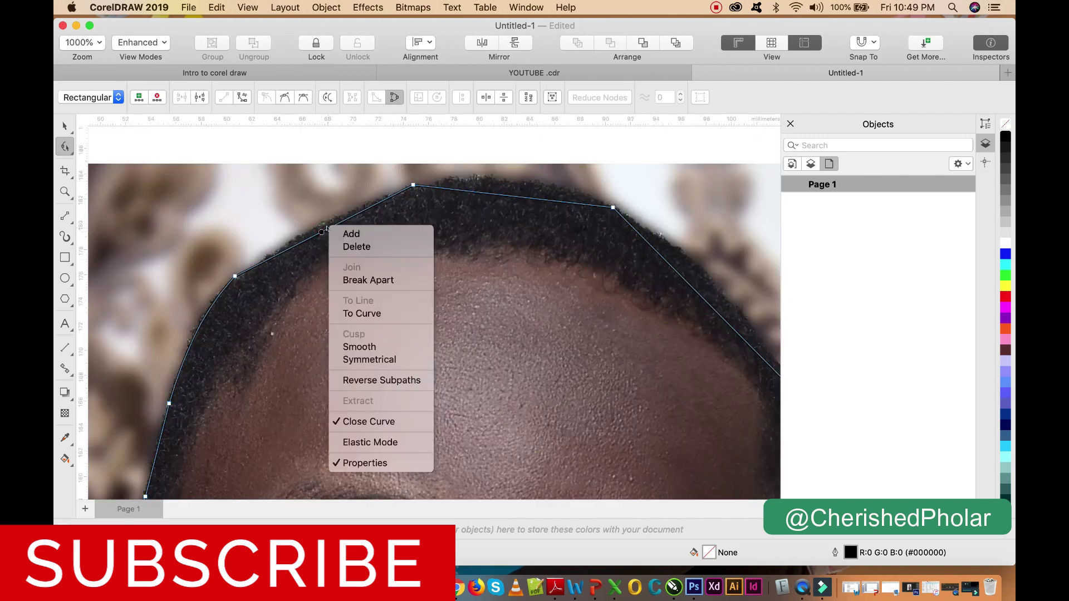
{"action": "left_click", "coordinate": [375, 316]}
{"action": "left_click_drag", "start_coordinate": [330, 229], "coordinate": [326, 220]}
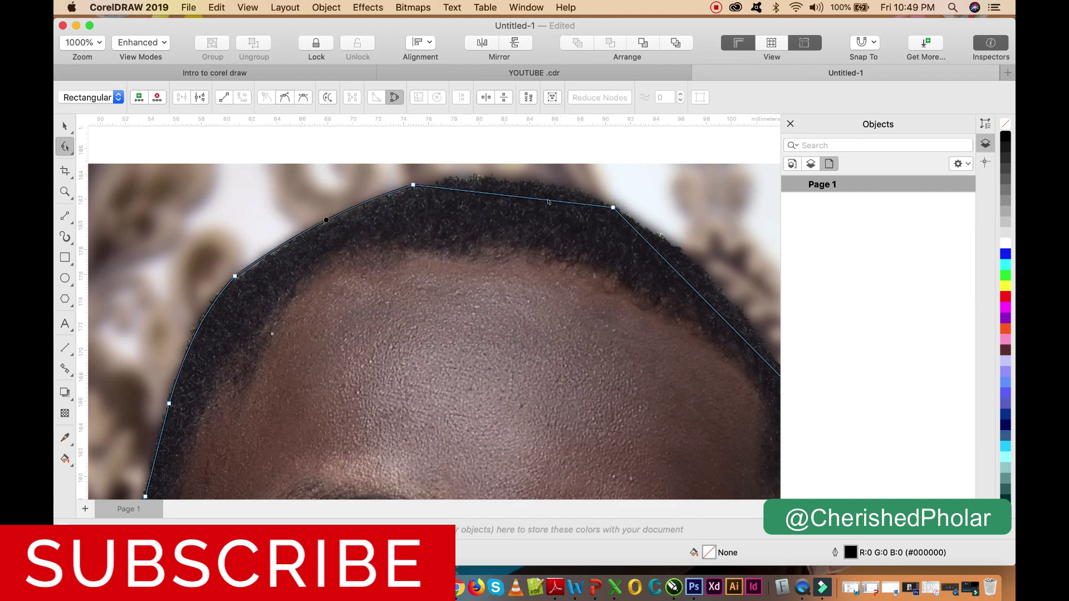
- Curve the top-of-head segment upward over the crown and the right-side segment outward along the hair
{"action": "right_click", "coordinate": [528, 198]}
{"action": "left_click", "coordinate": [573, 281]}
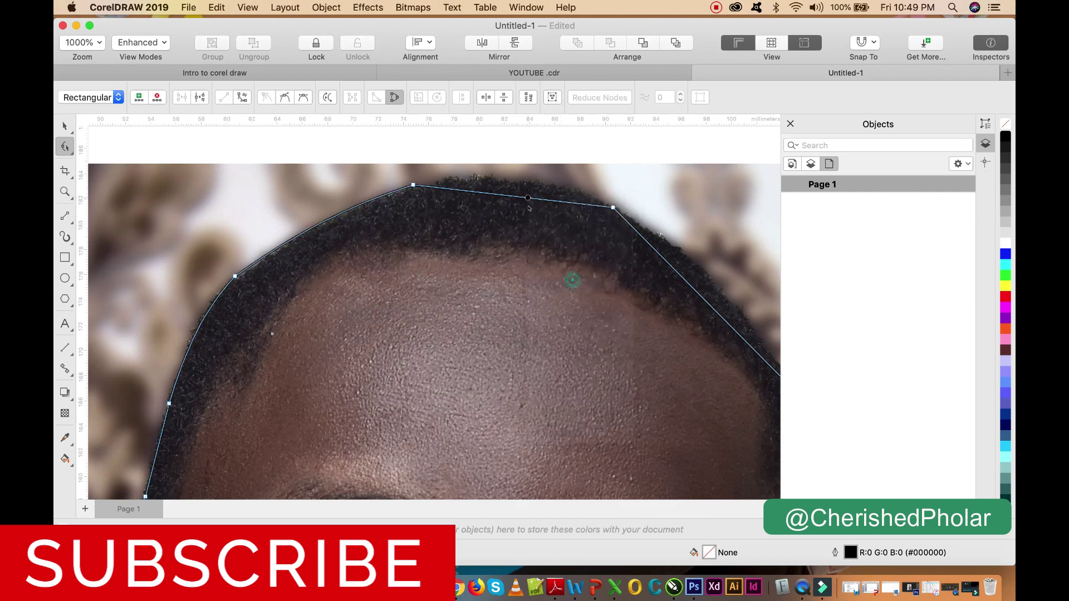
{"action": "left_click_drag", "start_coordinate": [518, 196], "coordinate": [520, 181]}
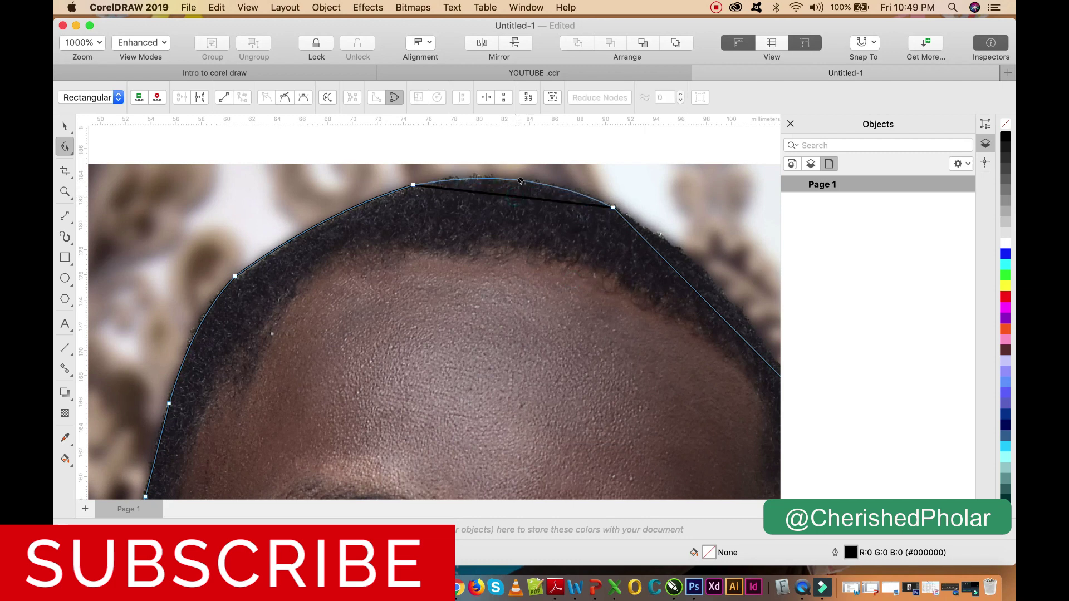
{"action": "right_click", "coordinate": [655, 249]}
{"action": "left_click", "coordinate": [689, 335]}
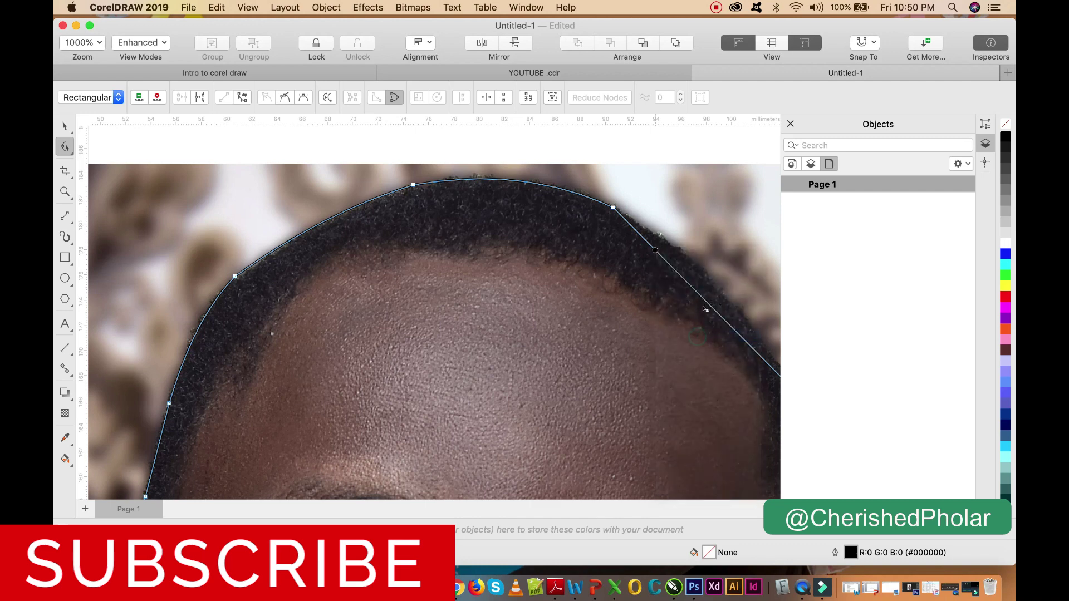
{"action": "left_click_drag", "start_coordinate": [702, 298], "coordinate": [716, 285]}
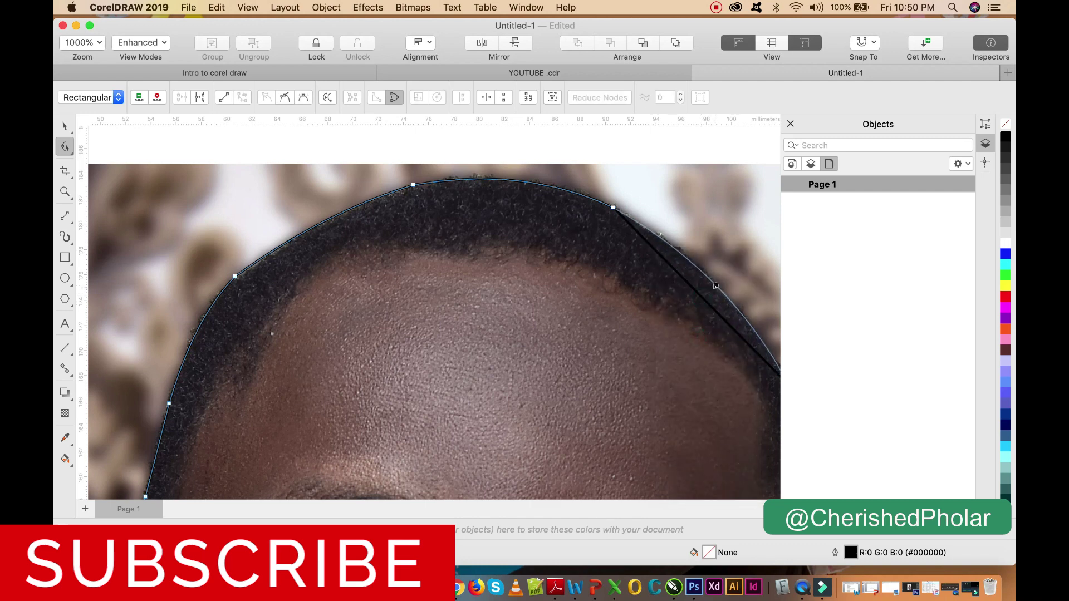
- Convert the side-of-head segment to a curve and bend it to follow the hair edge
{"action": "scroll", "coordinate": [663, 297], "scroll_direction": "down", "scroll_amount": 5}
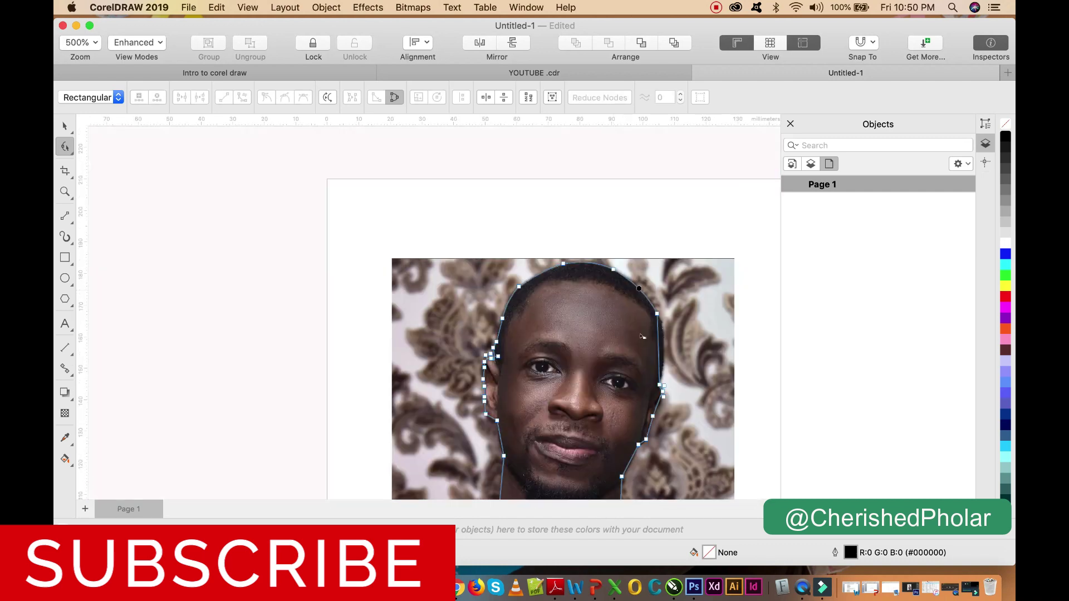
{"action": "scroll", "coordinate": [674, 361], "scroll_direction": "up", "scroll_amount": 7}
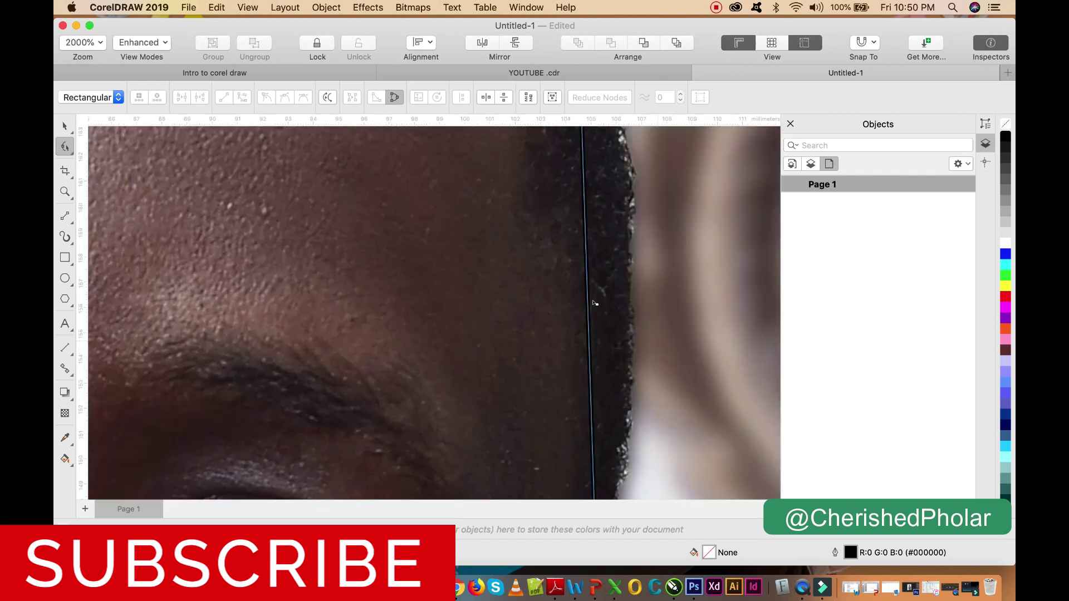
{"action": "right_click", "coordinate": [591, 297]}
{"action": "left_click", "coordinate": [632, 380]}
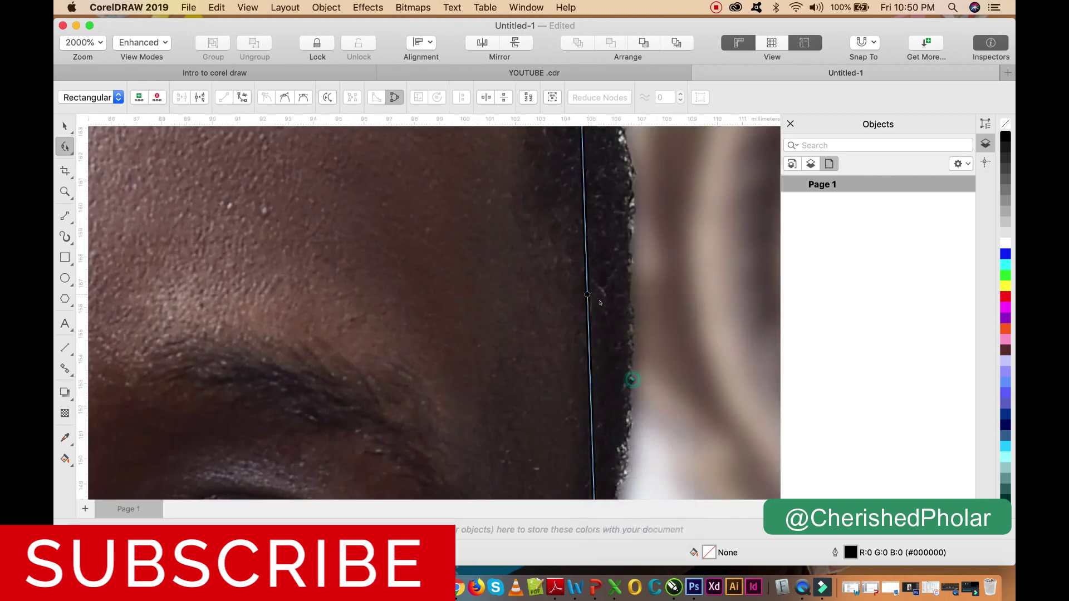
{"action": "mouse_move", "coordinate": [588, 301]}
{"action": "left_mouse_down"}
{"action": "mouse_move", "coordinate": [621, 295]}
{"action": "mouse_move", "coordinate": [632, 271]}
{"action": "left_mouse_up"}
- Reshape the adjacent segment to sit tighter on the hair, then bring up node options near the cheek
{"action": "scroll", "coordinate": [632, 251], "scroll_direction": "down", "scroll_amount": 3}
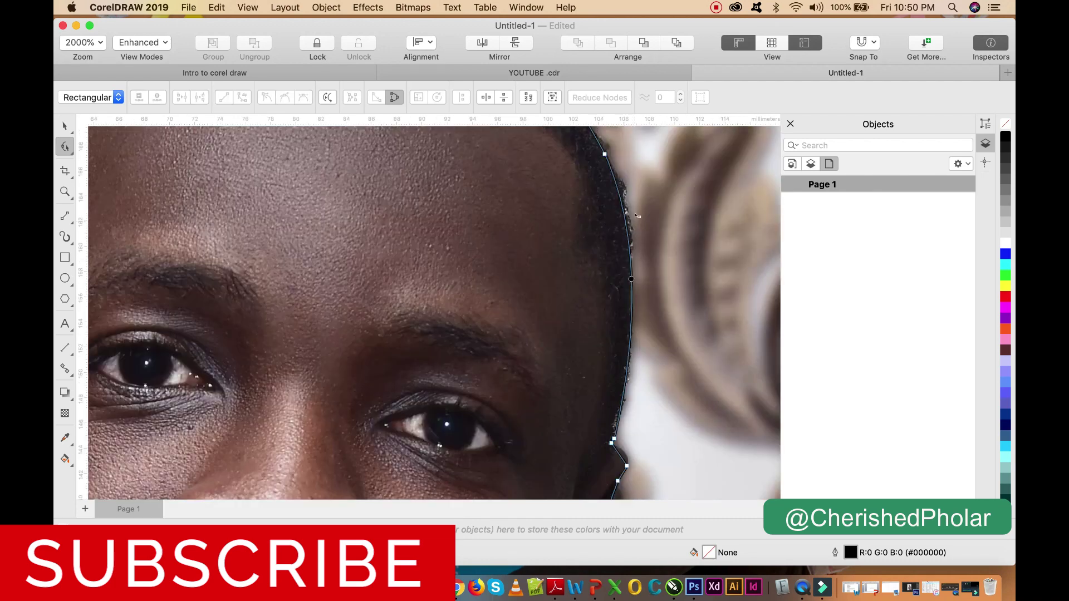
{"action": "scroll", "coordinate": [633, 341], "scroll_direction": "up", "scroll_amount": 3}
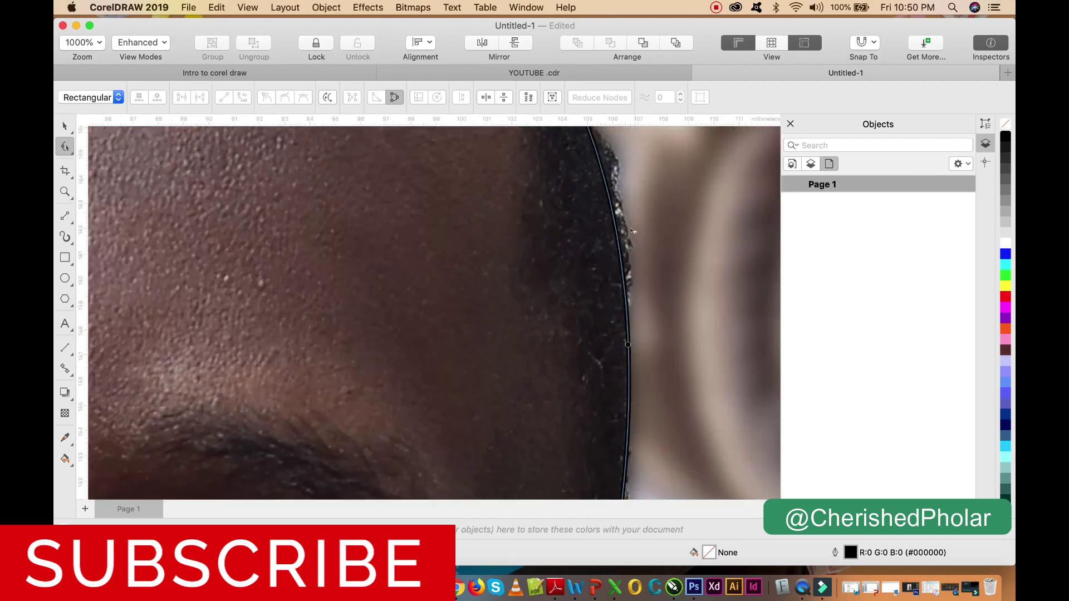
{"action": "left_click", "coordinate": [631, 338]}
{"action": "scroll", "coordinate": [621, 218], "scroll_direction": "down", "scroll_amount": 2}
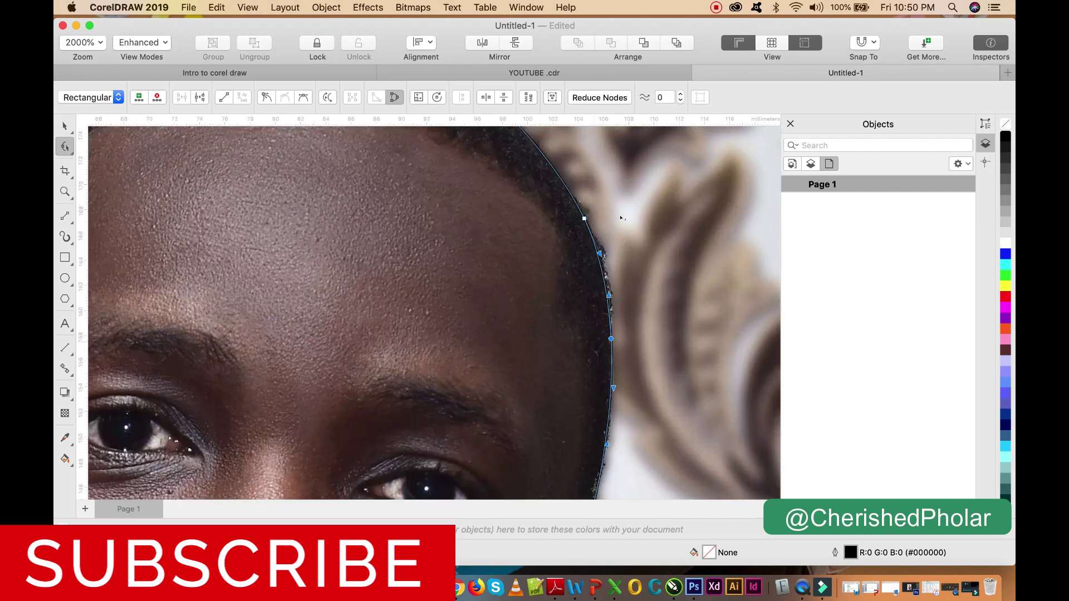
{"action": "scroll", "coordinate": [622, 218], "scroll_direction": "up", "scroll_amount": 2}
{"action": "left_click", "coordinate": [588, 289]}
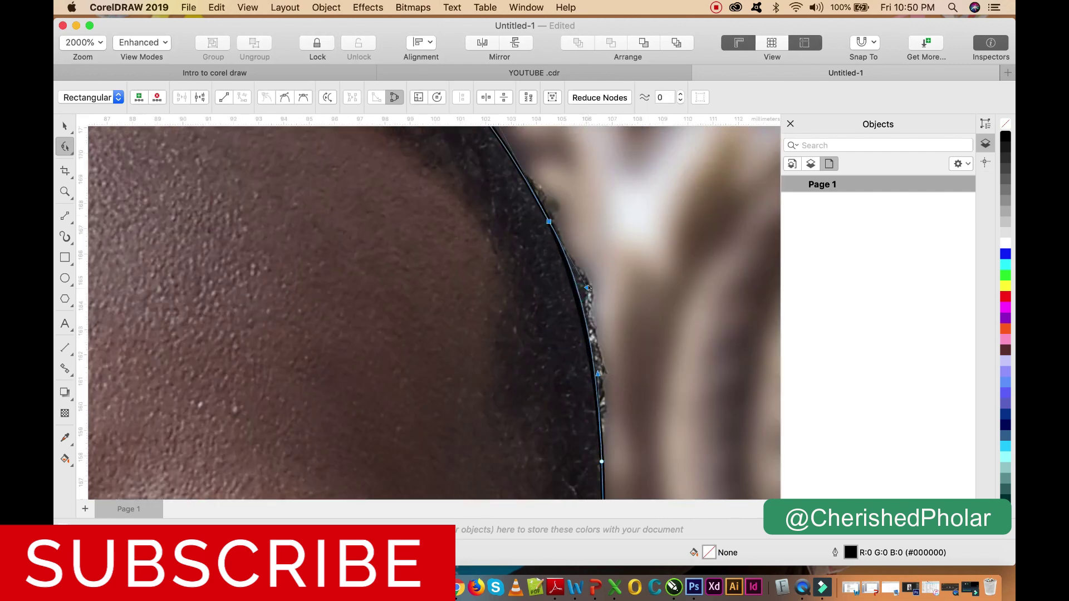
{"action": "left_click_drag", "start_coordinate": [588, 288], "coordinate": [580, 299]}
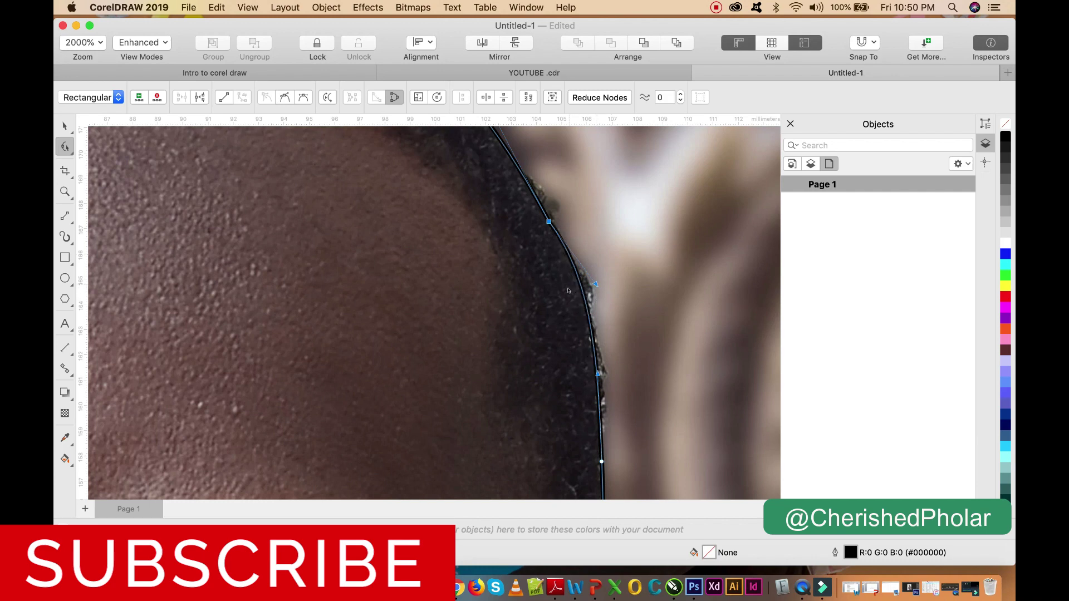
{"action": "scroll", "coordinate": [569, 291], "scroll_direction": "down", "scroll_amount": 2}
{"action": "scroll", "coordinate": [570, 303], "scroll_direction": "down", "scroll_amount": 2}
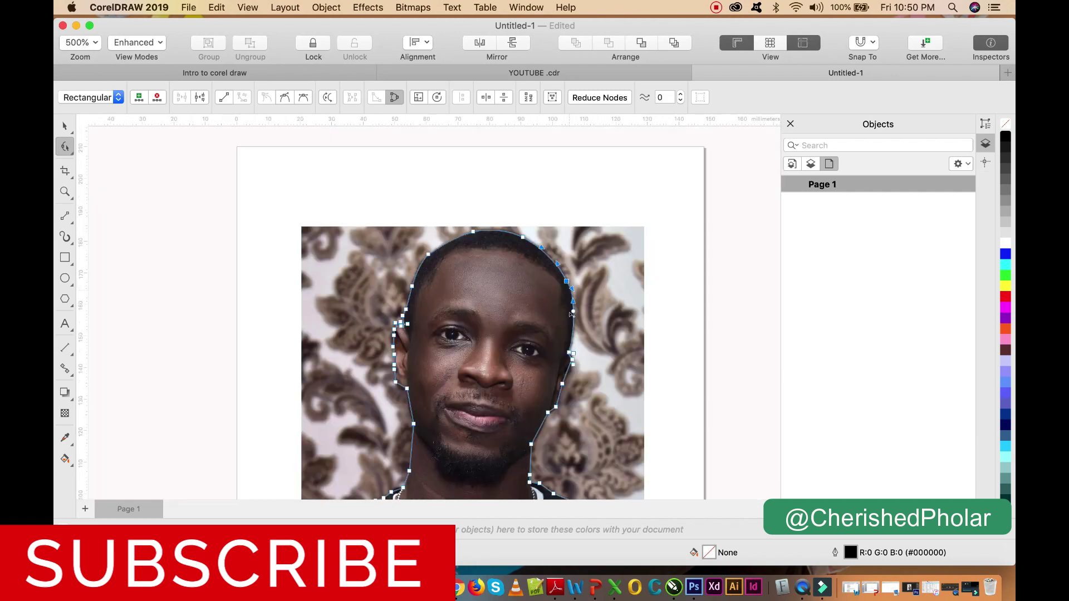
{"action": "scroll", "coordinate": [571, 313], "scroll_direction": "up", "scroll_amount": 3}
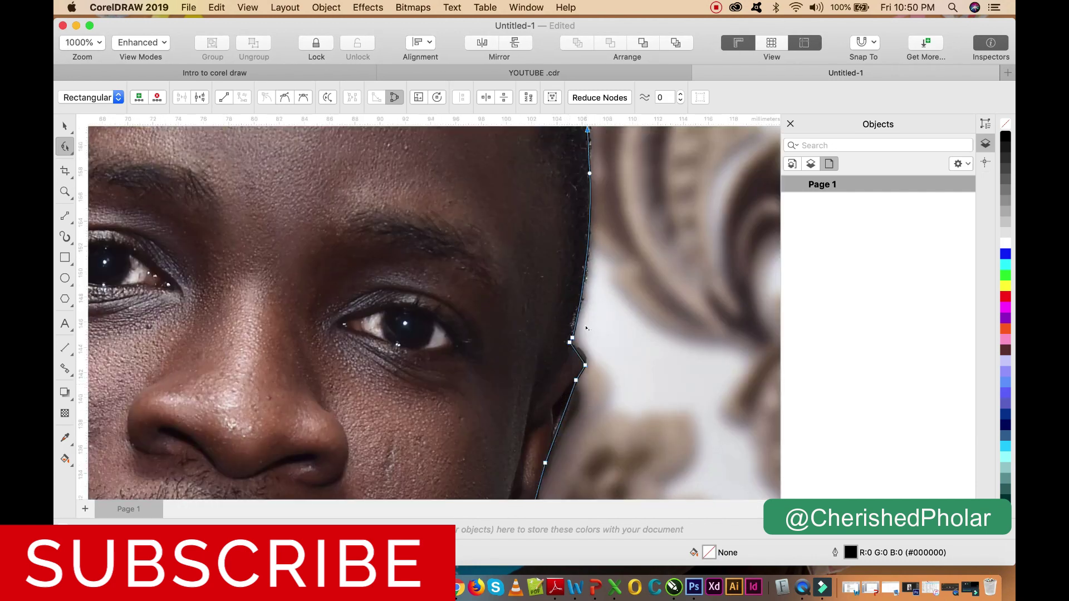
{"action": "scroll", "coordinate": [586, 329], "scroll_direction": "up", "scroll_amount": 2}
{"action": "right_click", "coordinate": [565, 322]}
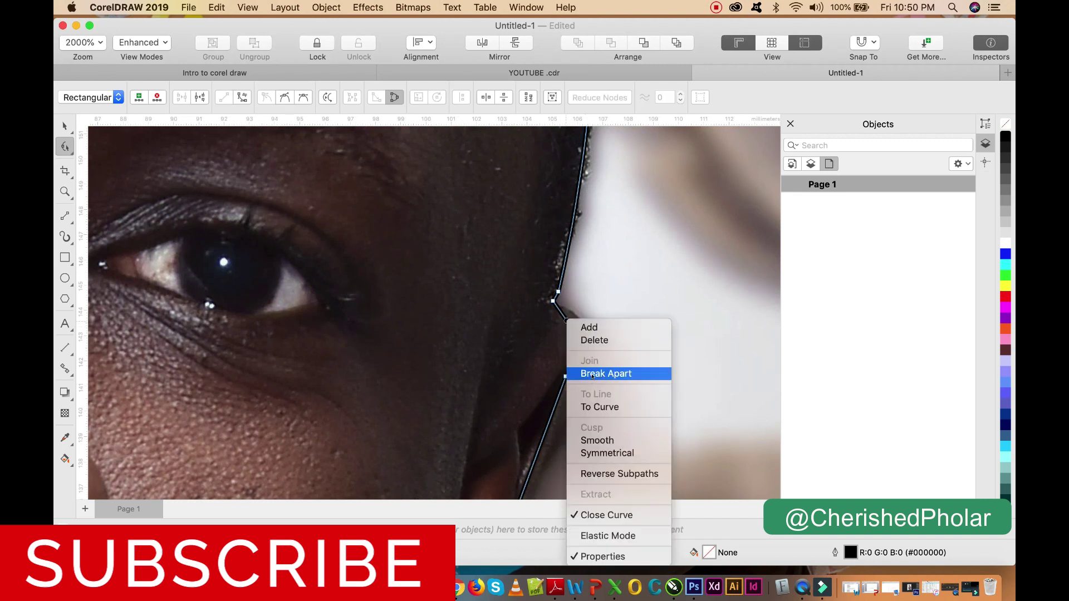